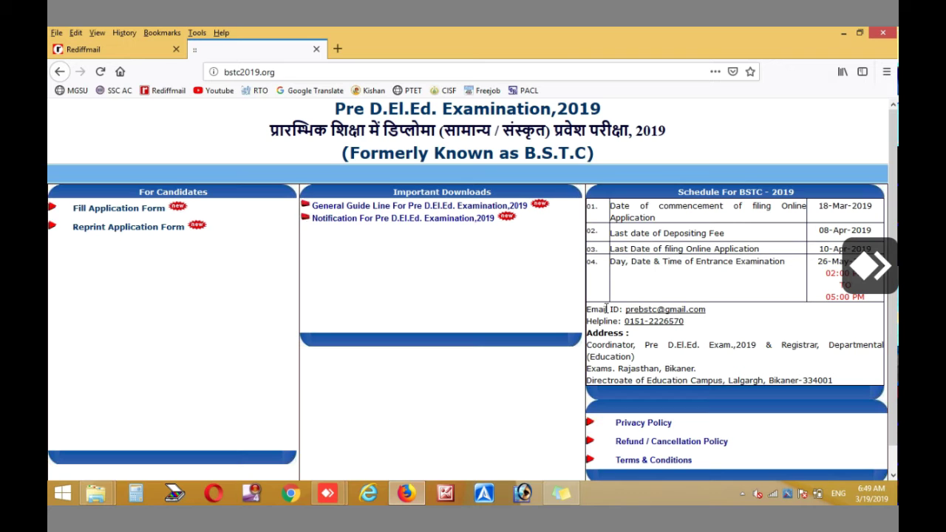
# Highlight the helpline number, contact email and coordinator's office address, then open the Fill Application Form link
pyautogui.moveTo(685, 323); pyautogui.dragTo(626, 324)
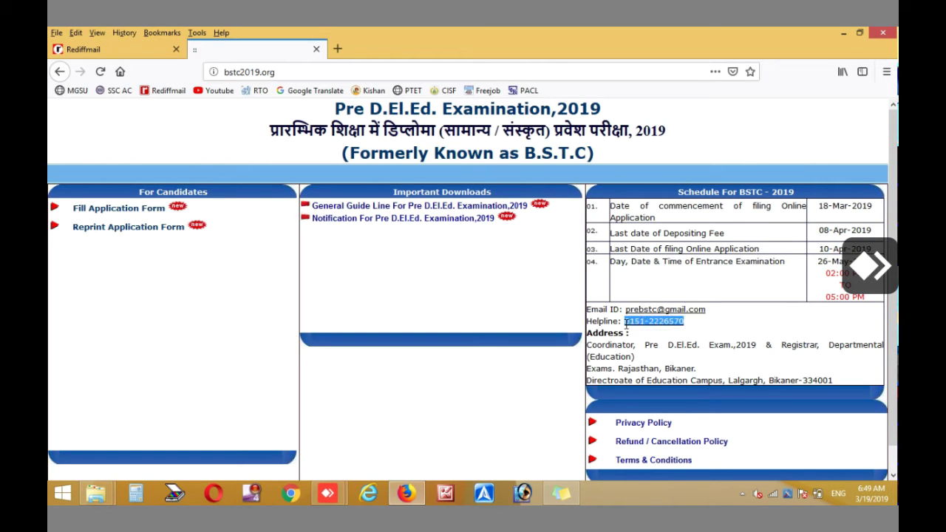
pyautogui.click(706, 314)
pyautogui.moveTo(706, 314); pyautogui.dragTo(624, 312)
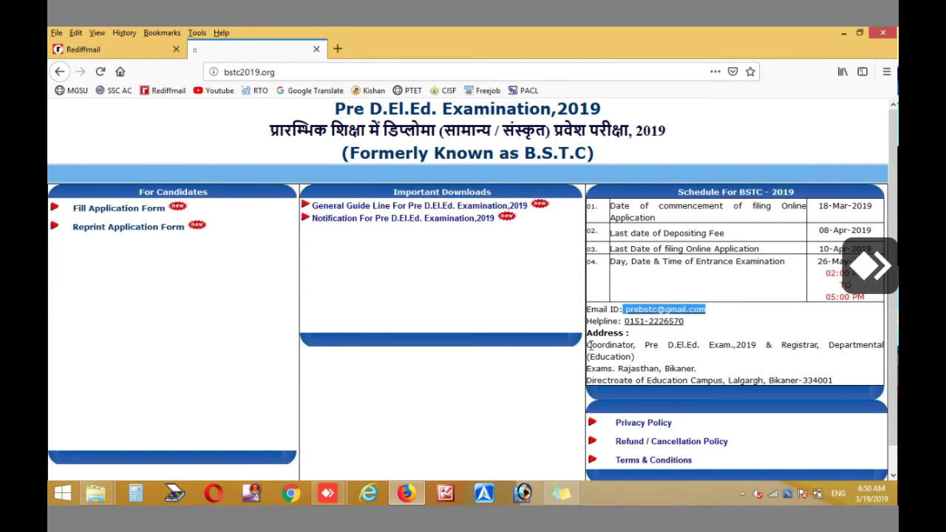
pyautogui.moveTo(587, 345); pyautogui.dragTo(846, 386)
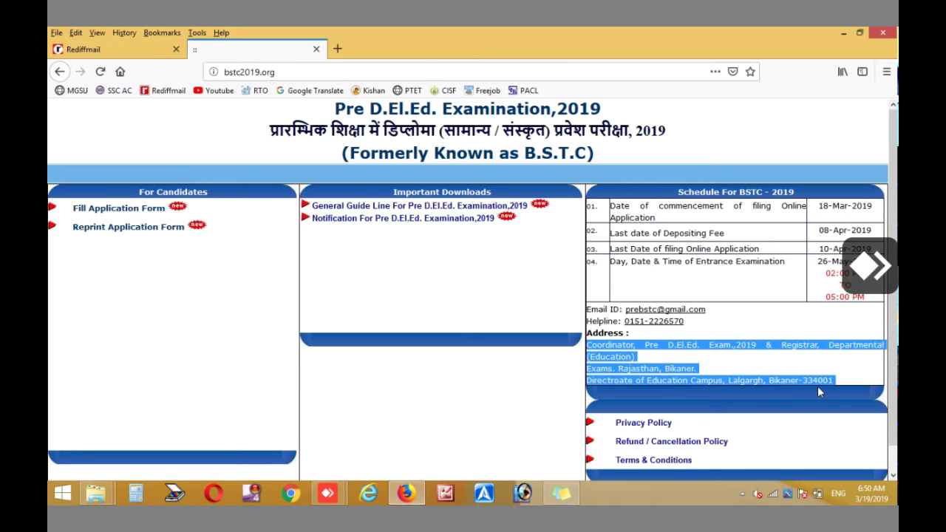
pyautogui.click(117, 210)
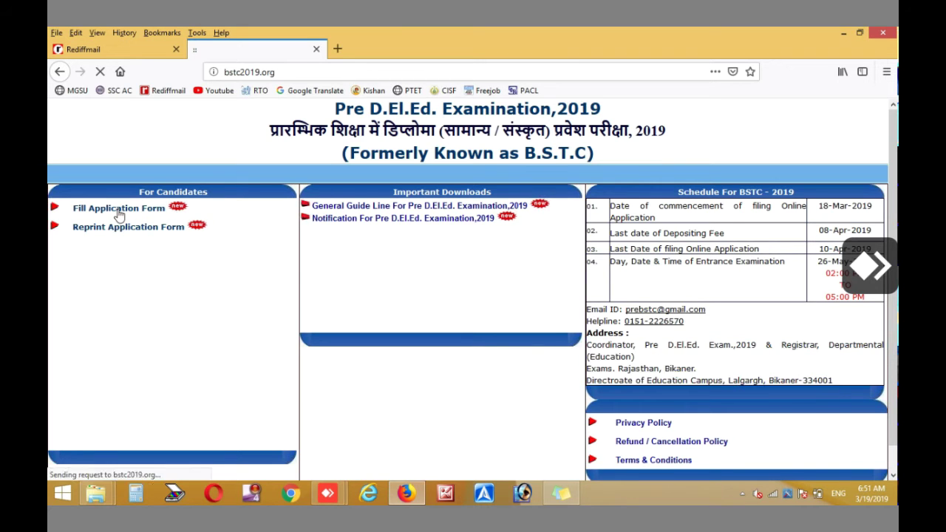
# Enter the candidate's, father's and mother's names in the application form
pyautogui.click(331, 267)
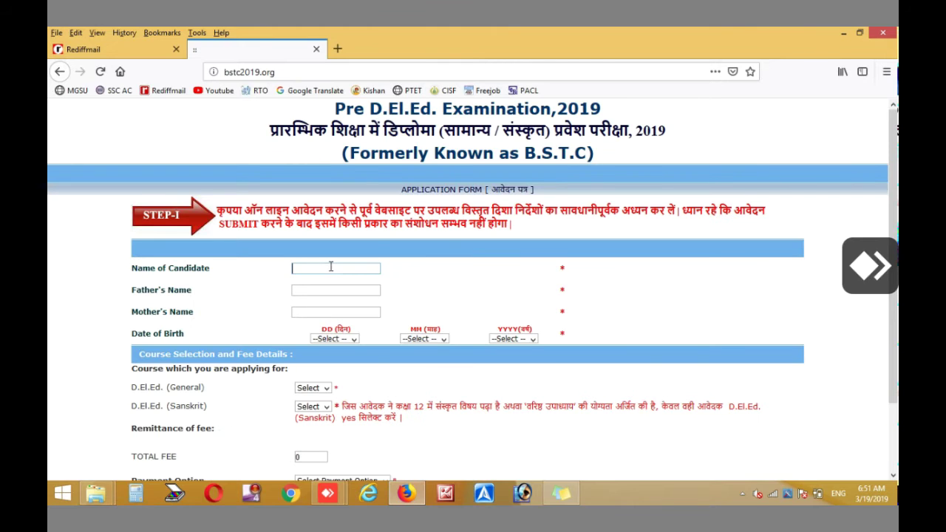
pyautogui.write('AJIT')
pyautogui.click(315, 291)
pyautogui.write('INDRAJ')
pyautogui.click(308, 309)
pyautogui.write('K')
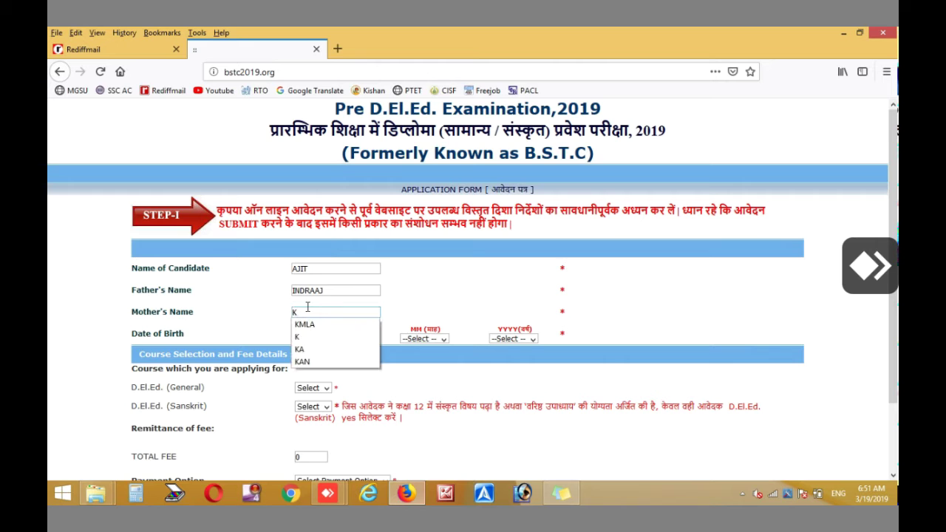
pyautogui.write('AMLAA')
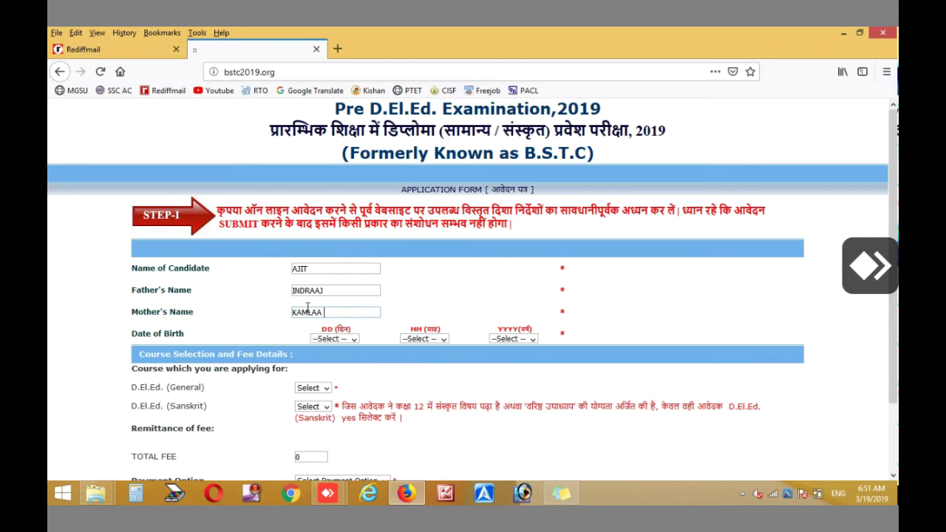
pyautogui.click(332, 338)
pyautogui.click(344, 289)
pyautogui.click(407, 338)
pyautogui.click(407, 308)
pyautogui.click(511, 339)
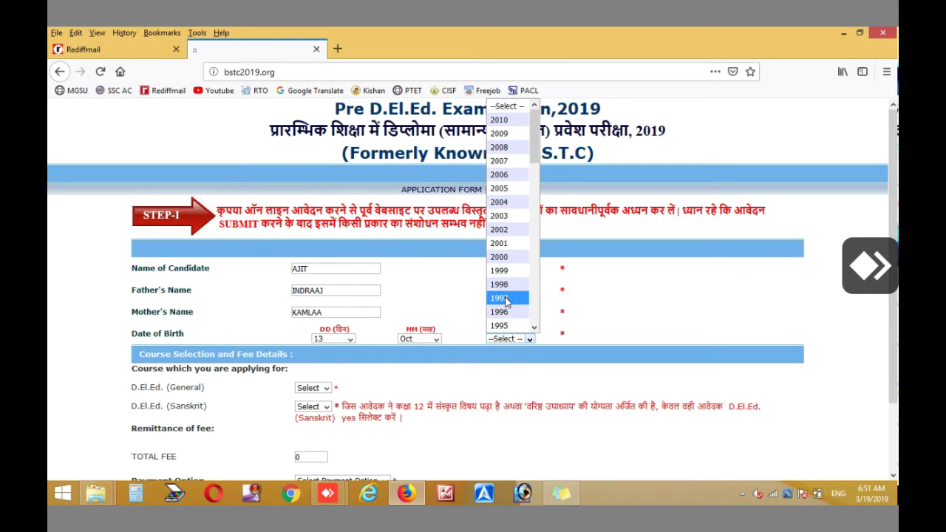
pyautogui.scroll(-8, 506, 301)
pyautogui.scroll(2, 518, 155)
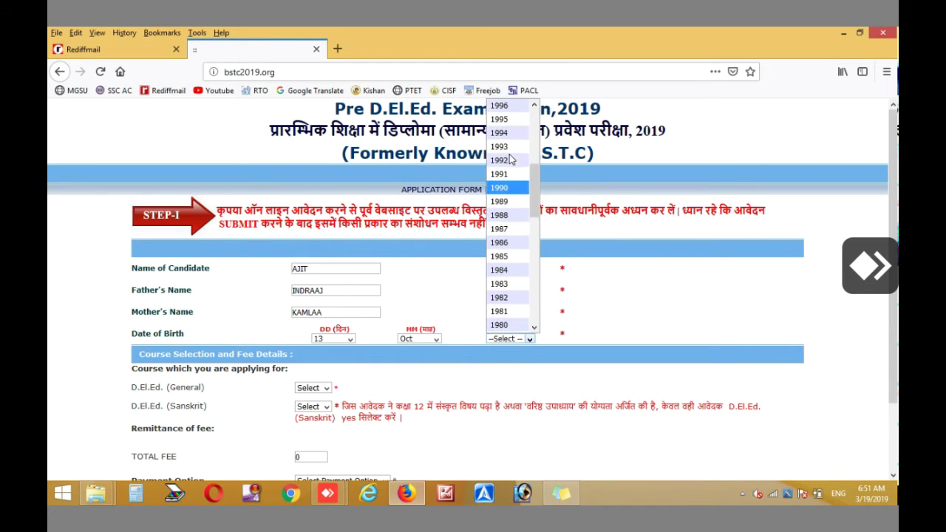
pyautogui.click(516, 173)
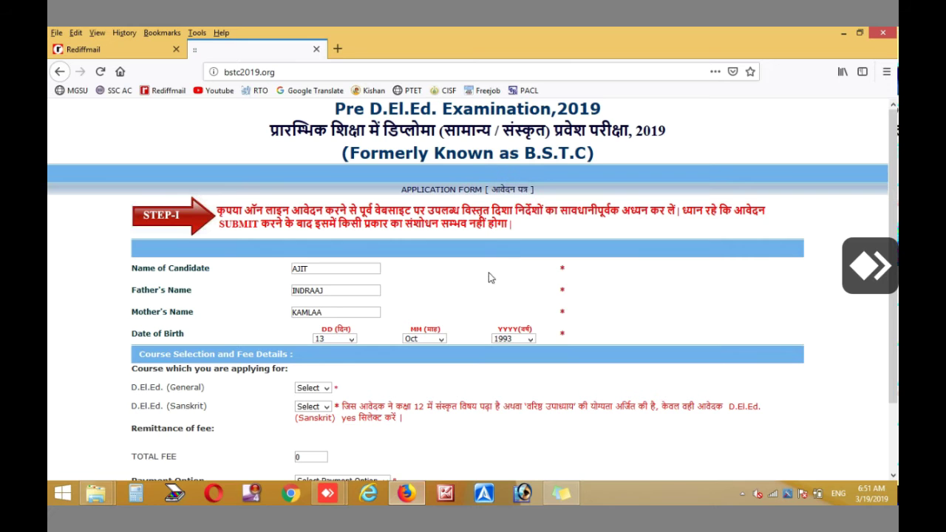
pyautogui.scroll(-2, 478, 280)
pyautogui.click(315, 309)
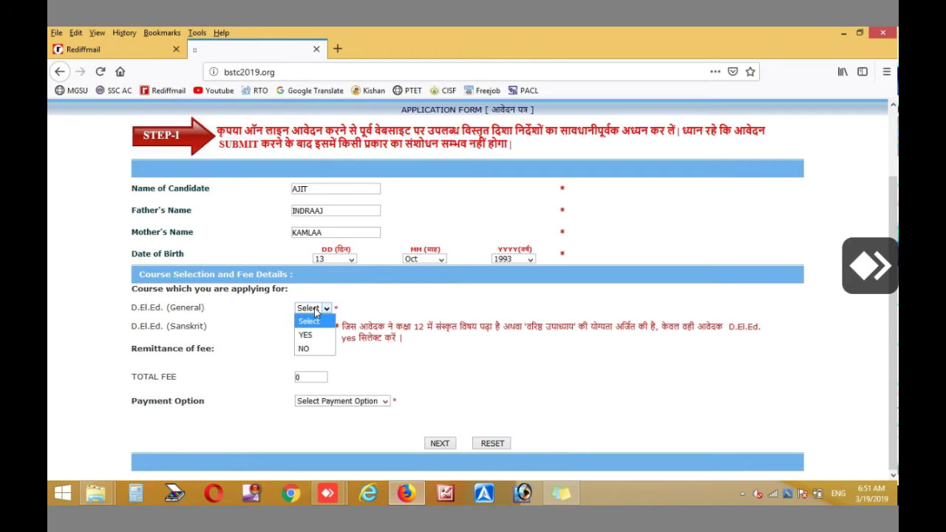
# Try the course choices, declining both to trigger the choose-at-least-one-course warning, then apply for Sanskrit
pyautogui.click(308, 336)
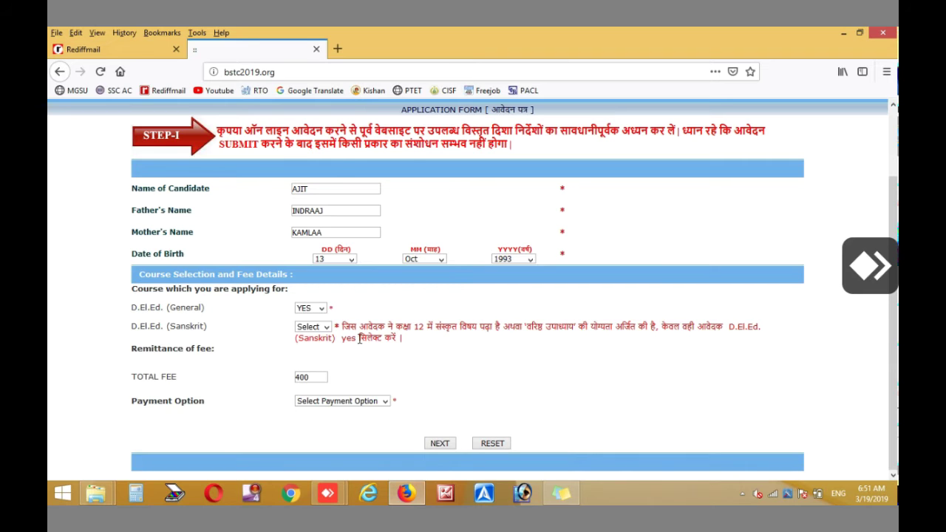
pyautogui.click(325, 327)
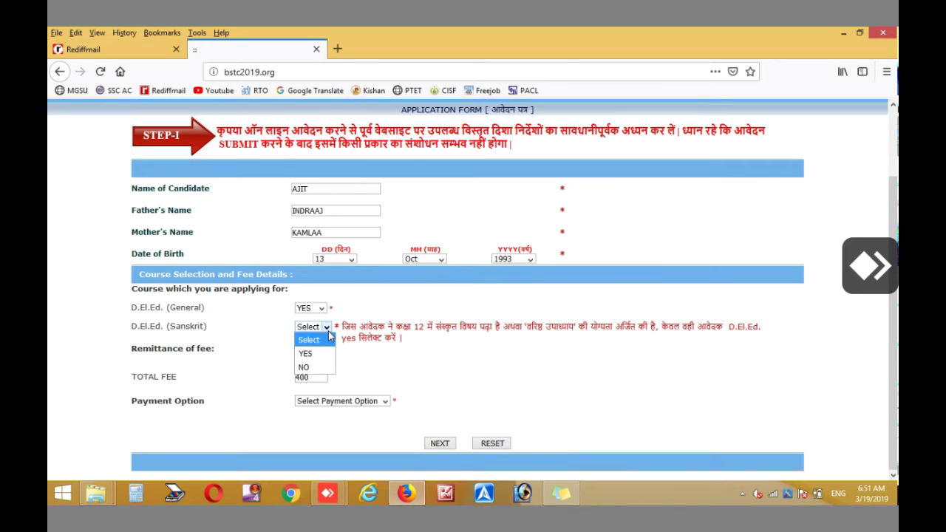
pyautogui.click(310, 367)
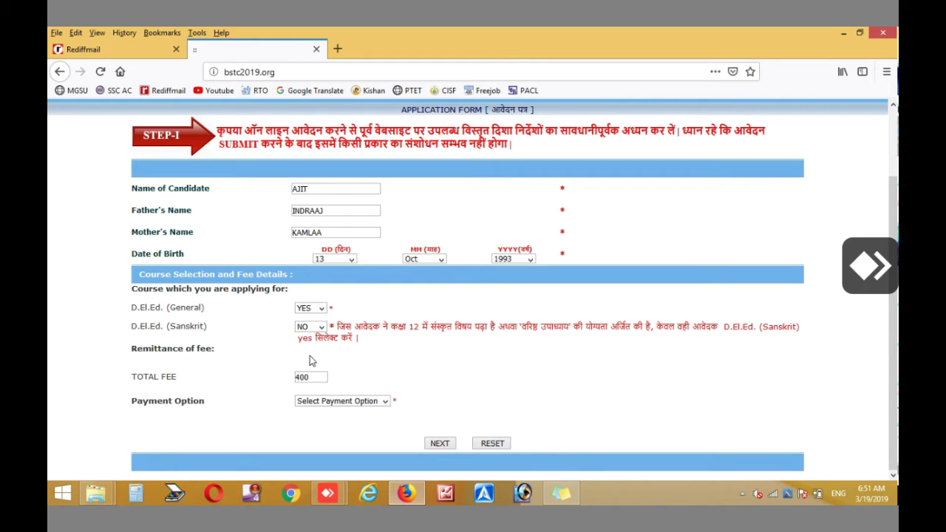
pyautogui.click(311, 309)
pyautogui.click(310, 348)
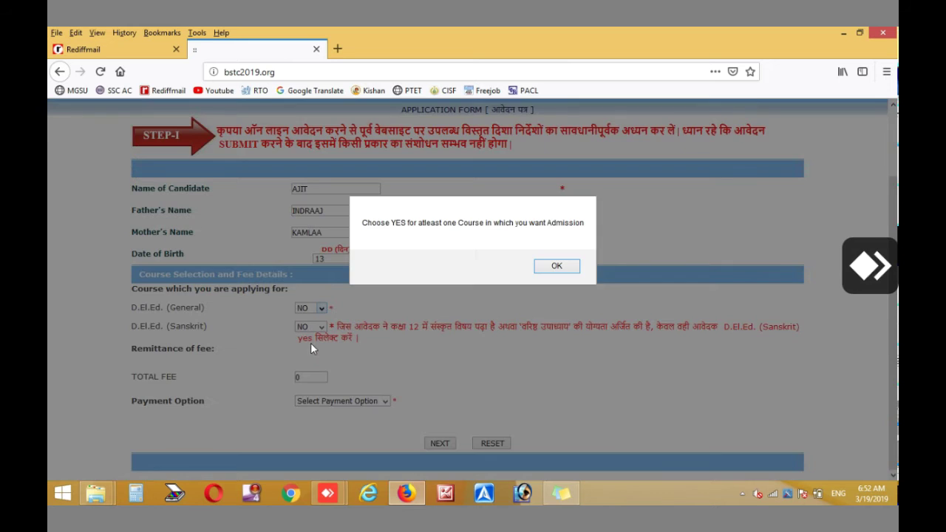
pyautogui.click(556, 266)
pyautogui.click(310, 327)
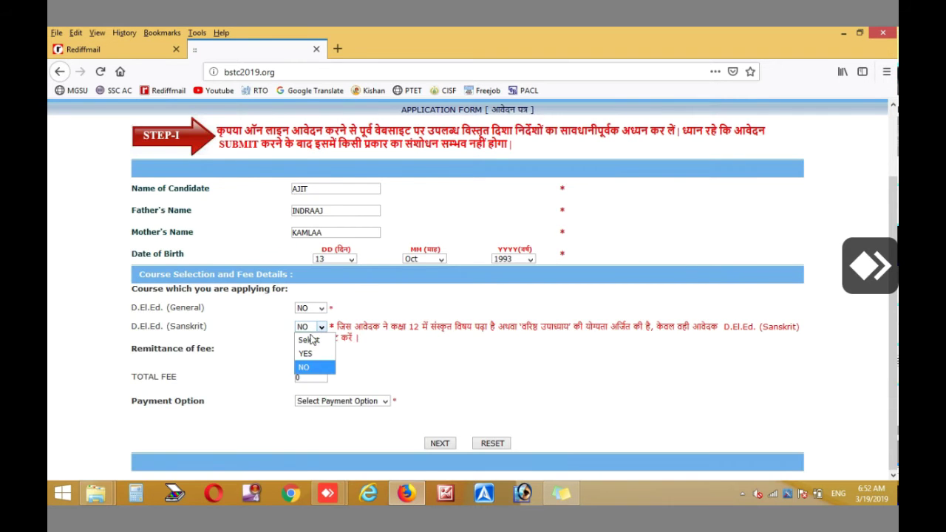
pyautogui.click(307, 356)
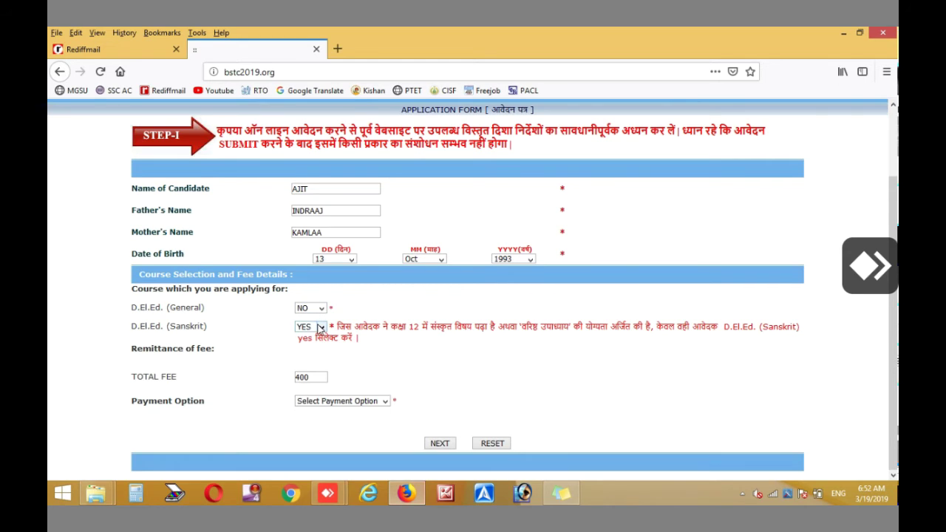
# Apply for both General and Sanskrit, toggling Sanskrit to watch the fee move between 400 and 450
pyautogui.click(320, 329)
pyautogui.click(308, 327)
pyautogui.click(311, 309)
pyautogui.click(307, 335)
pyautogui.click(321, 327)
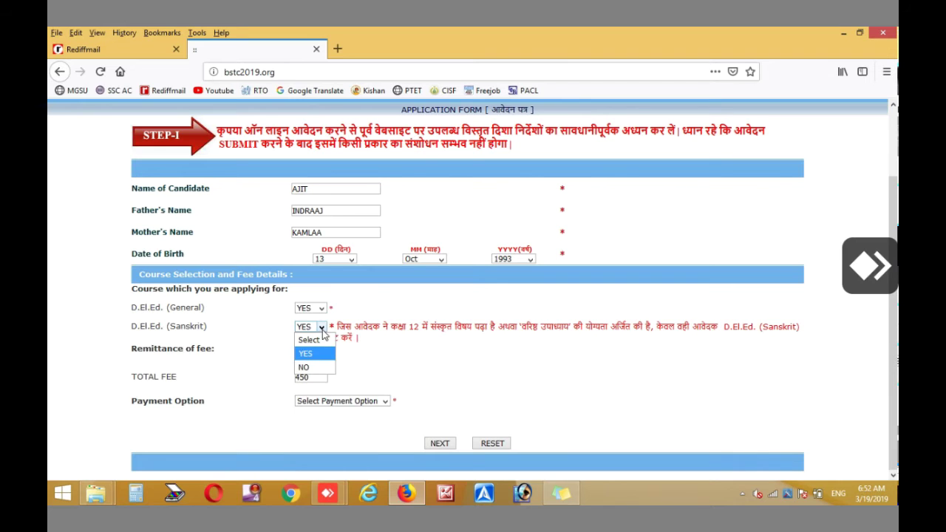
pyautogui.click(306, 368)
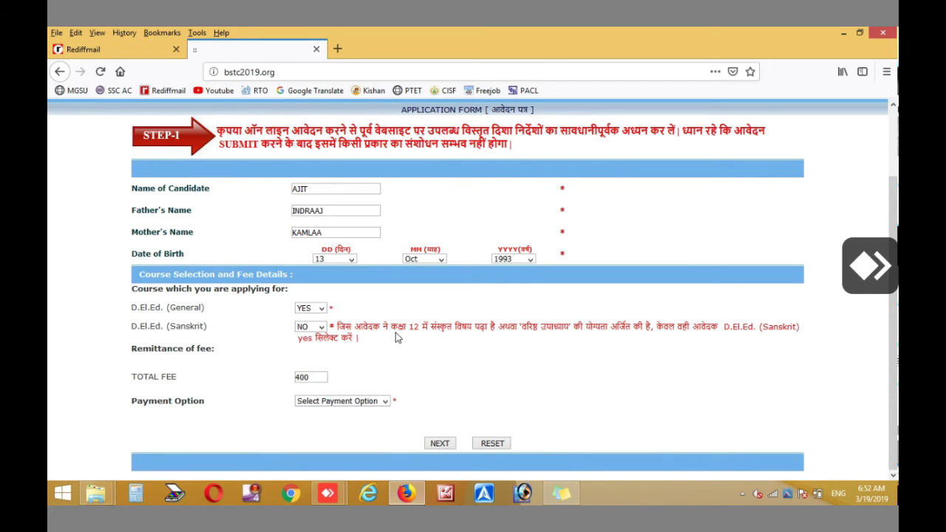
pyautogui.click(322, 328)
pyautogui.click(305, 353)
# Settle on both courses at YES for a 450 fee, choose E-MITRA CHALLAN, and submit Step I
pyautogui.click(320, 327)
pyautogui.click(316, 370)
pyautogui.click(316, 327)
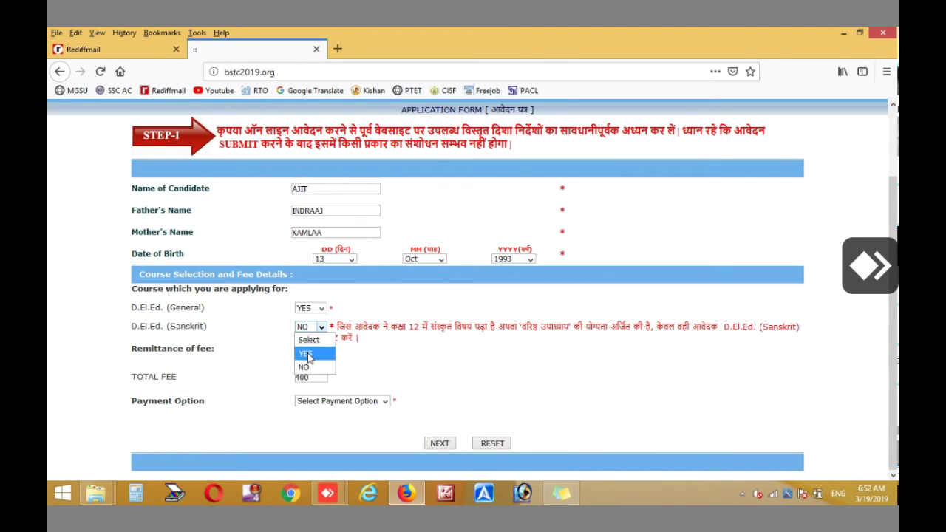
pyautogui.click(309, 356)
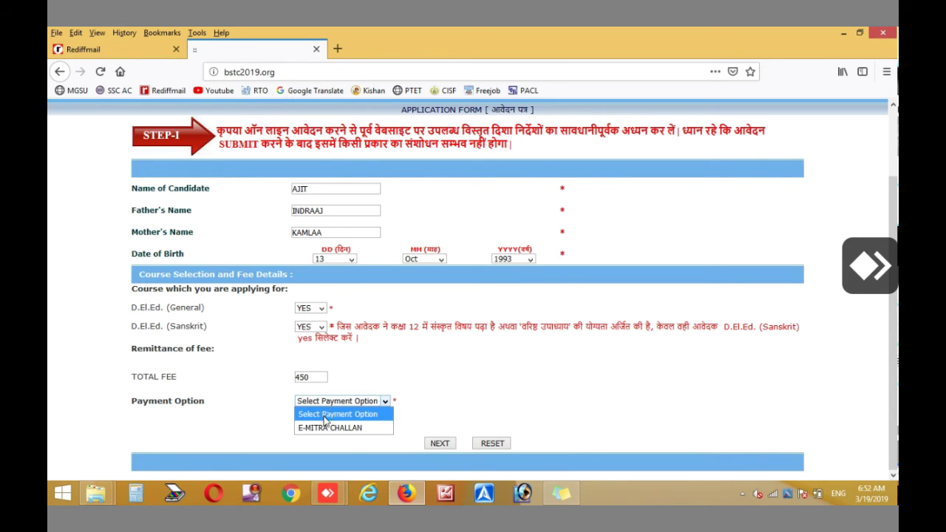
pyautogui.click(320, 428)
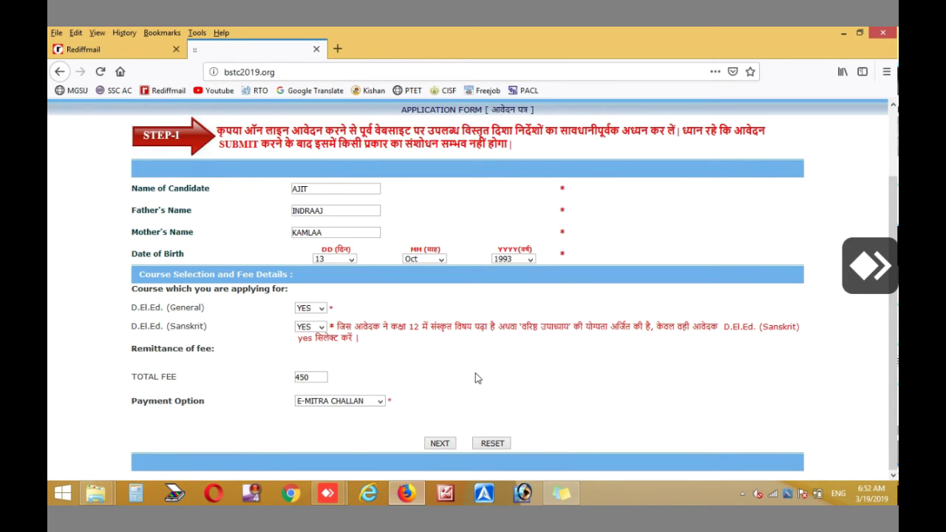
pyautogui.click(440, 443)
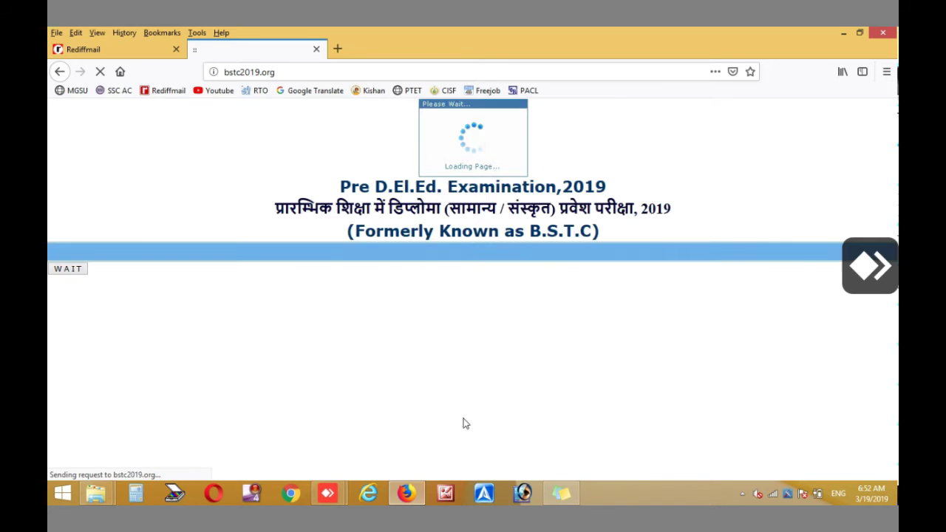
# Start the passport photo upload and search the Desktop's New folder (4) and New folder for the photo
pyautogui.scroll(-1, 495, 375)
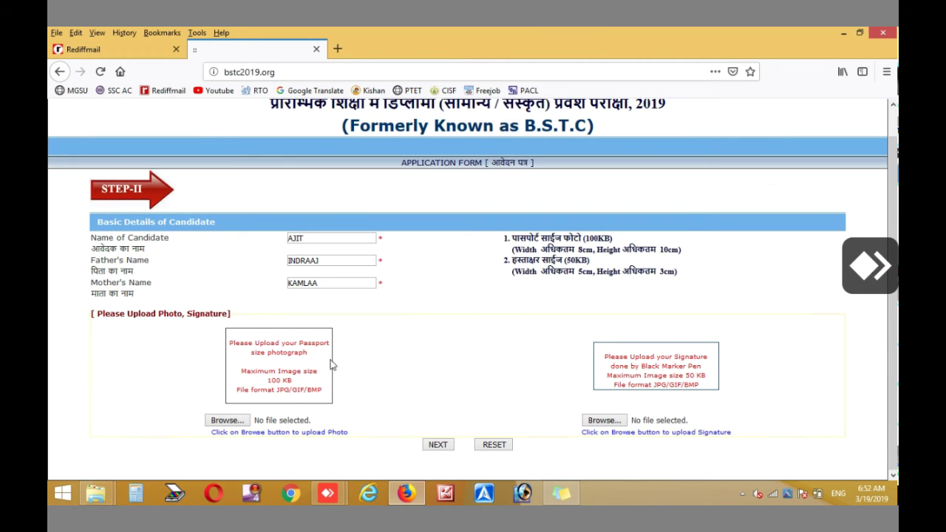
pyautogui.click(219, 422)
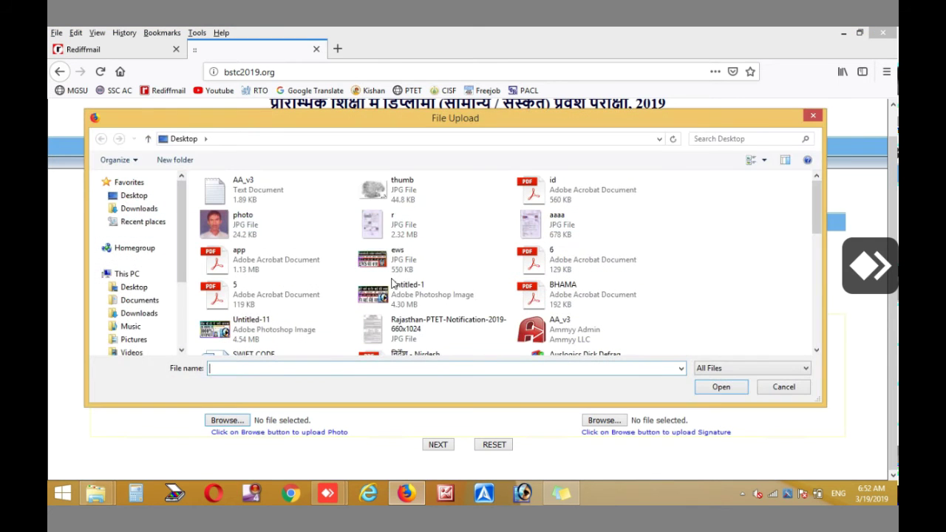
pyautogui.click(137, 198)
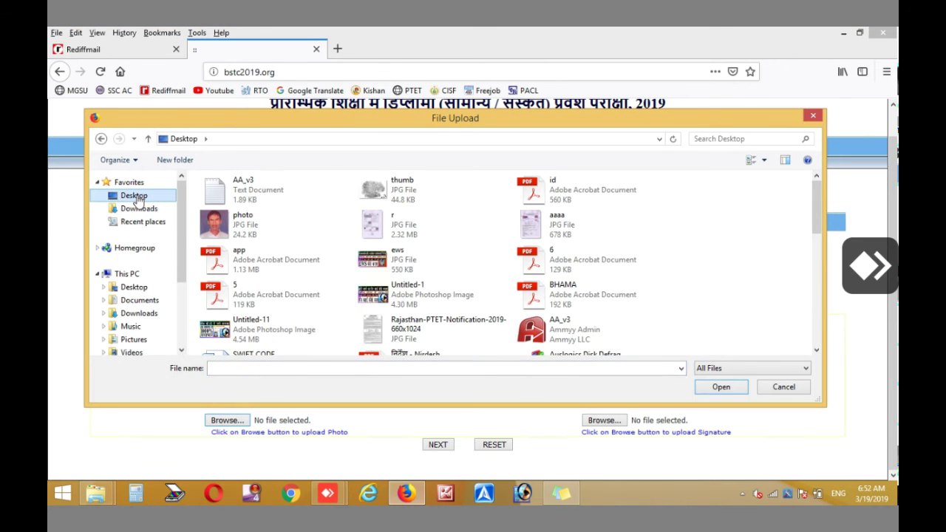
pyautogui.click(238, 259)
pyautogui.scroll(-5, 241, 260)
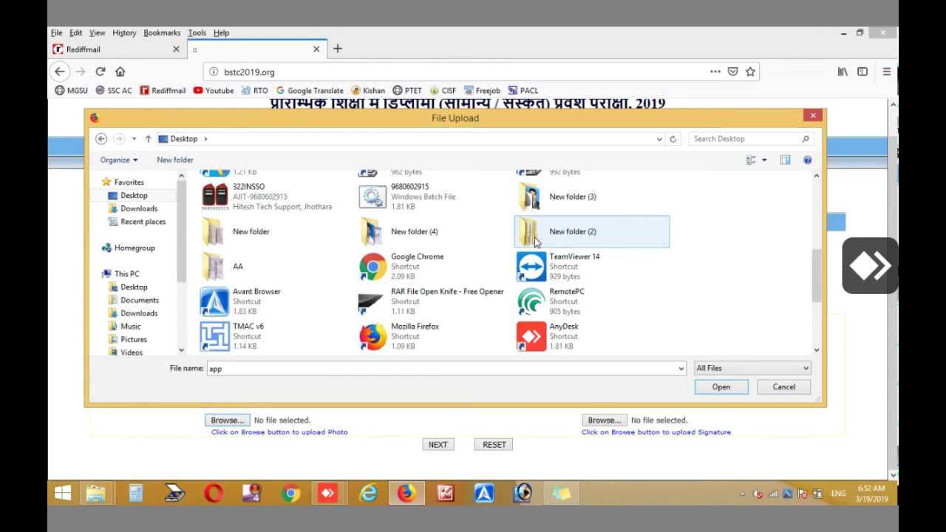
pyautogui.doubleClick(440, 230)
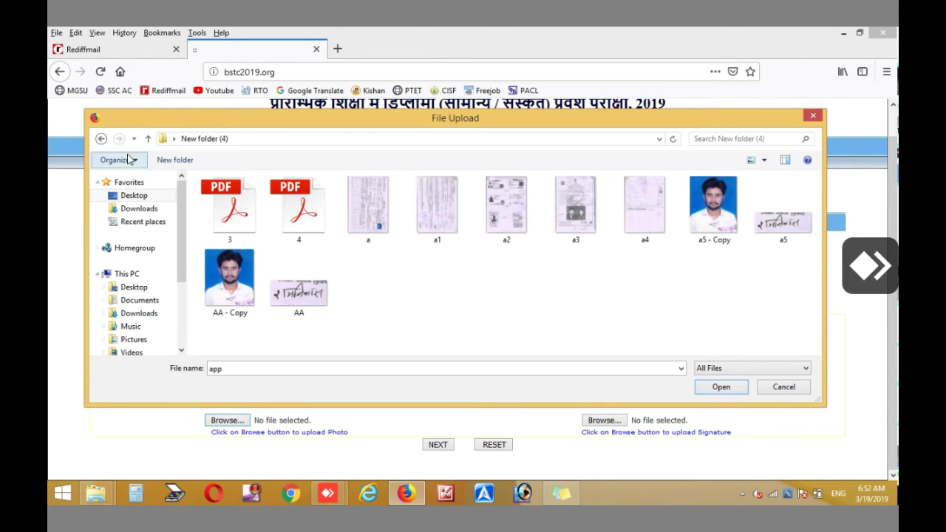
pyautogui.click(101, 138)
pyautogui.scroll(-5, 385, 314)
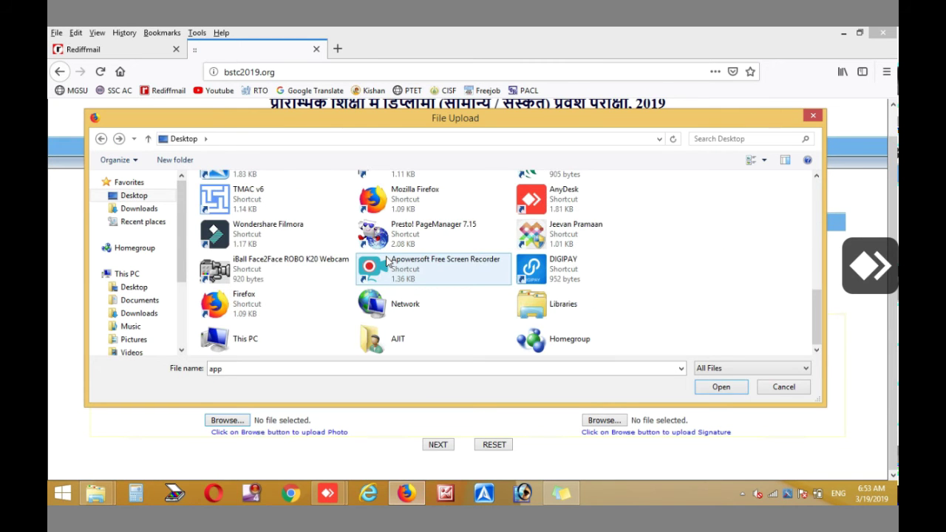
pyautogui.scroll(3, 381, 314)
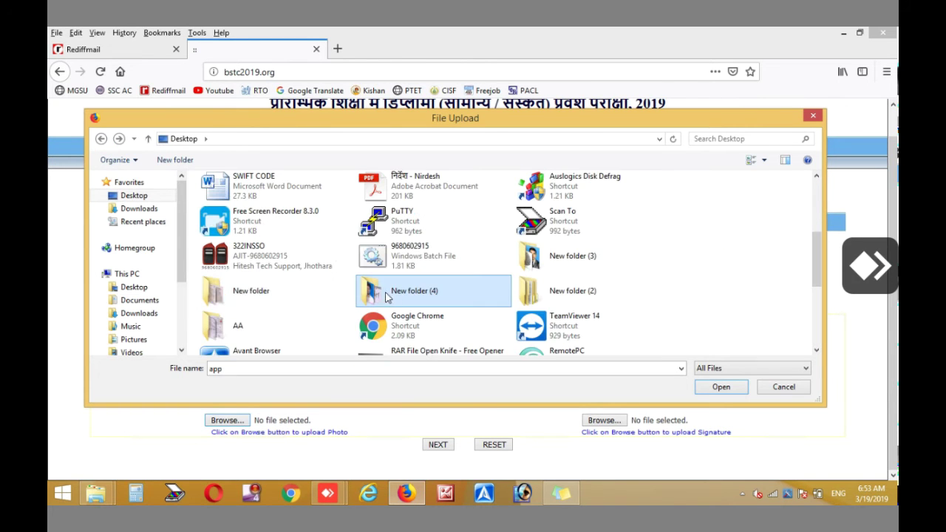
pyautogui.doubleClick(222, 293)
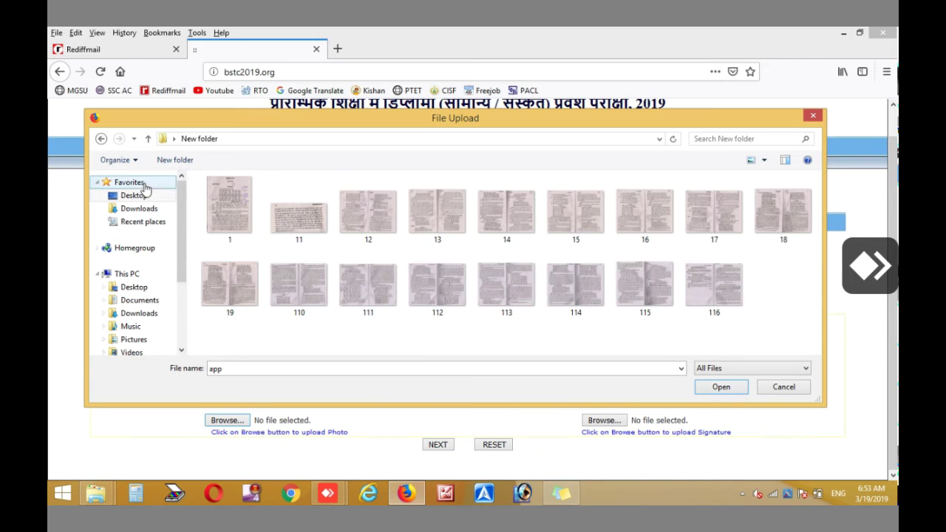
pyautogui.click(102, 138)
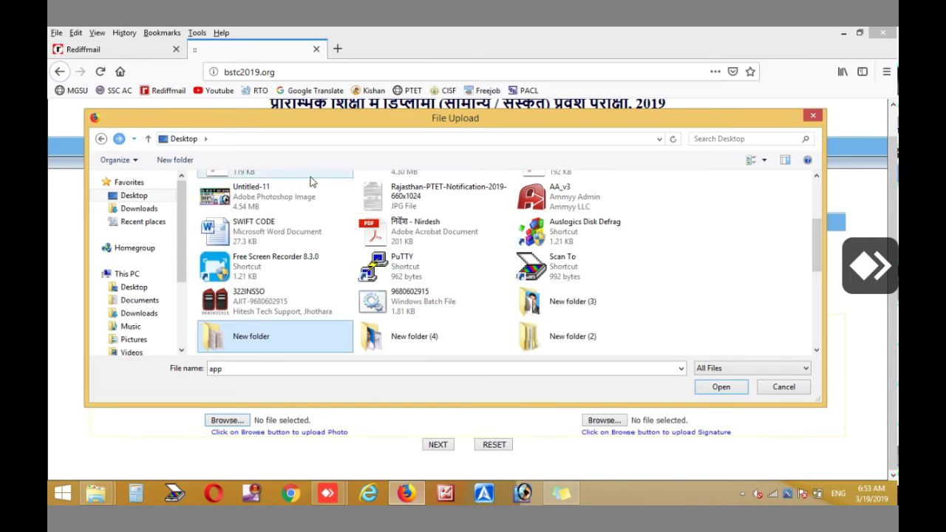
# In New folder (3), select 25 - Copy and check its 22.7 KB size in Properties
pyautogui.doubleClick(549, 314)
pyautogui.click(230, 211)
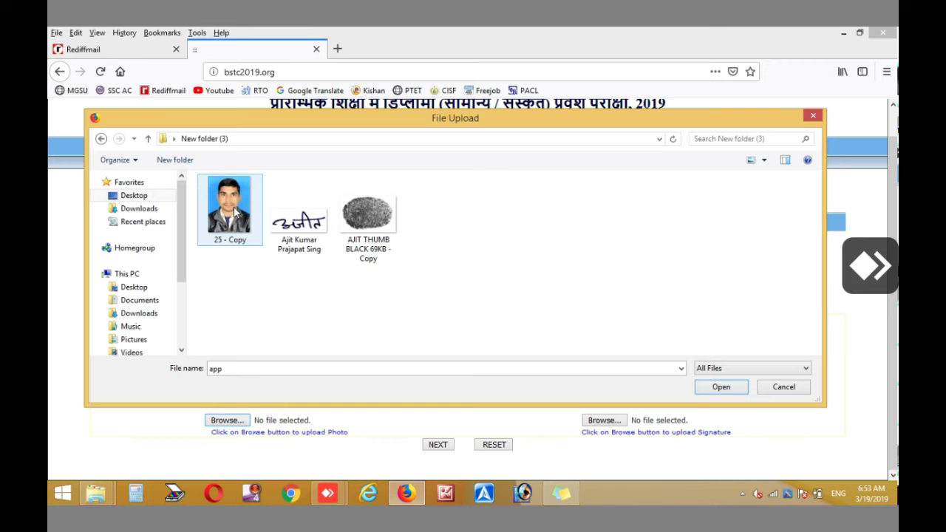
pyautogui.rightClick(221, 221)
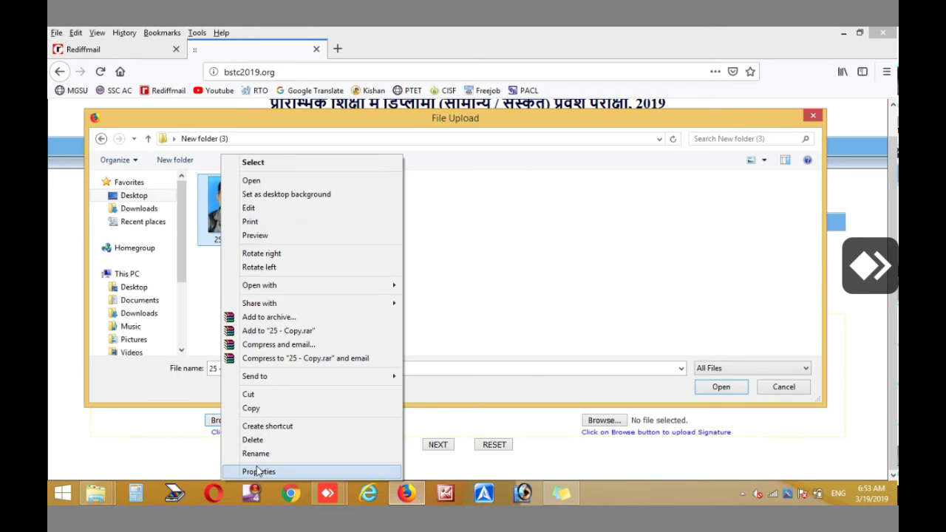
pyautogui.click(257, 471)
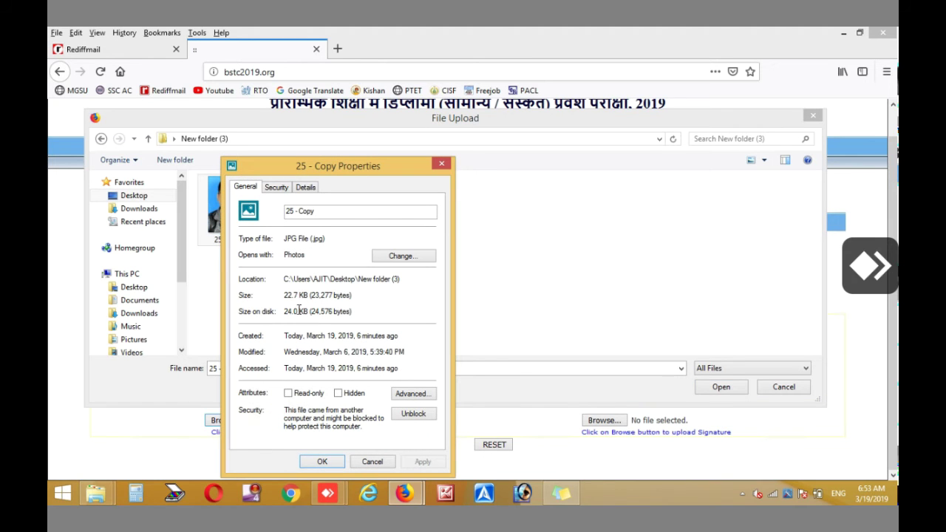
pyautogui.moveTo(285, 312); pyautogui.dragTo(323, 315)
# Upload 25 - Copy as the candidate's photo, acknowledge the alert, and highlight the Black Marker Pen note
pyautogui.click(372, 461)
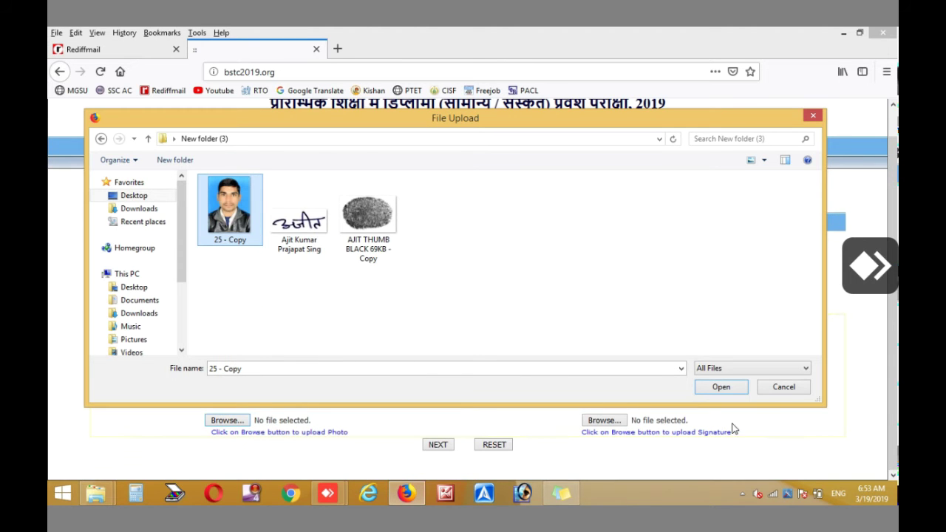
pyautogui.click(721, 387)
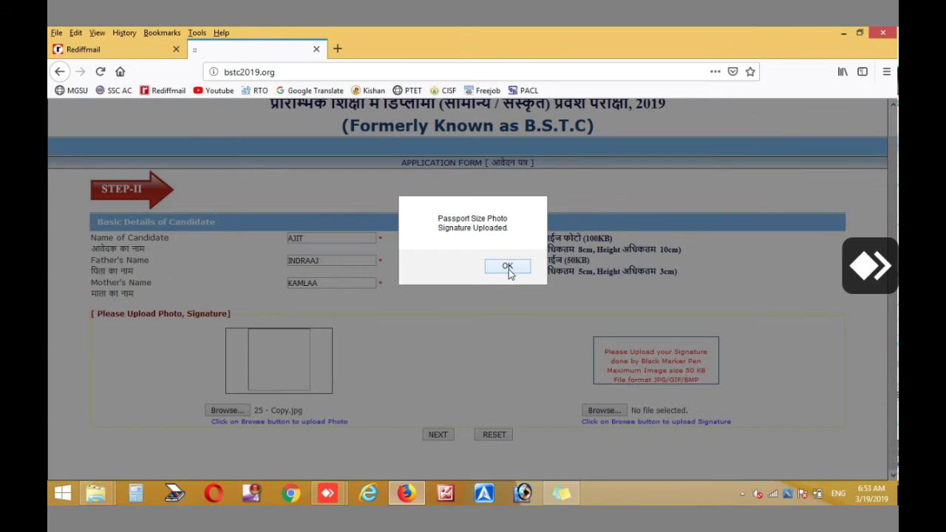
pyautogui.click(509, 268)
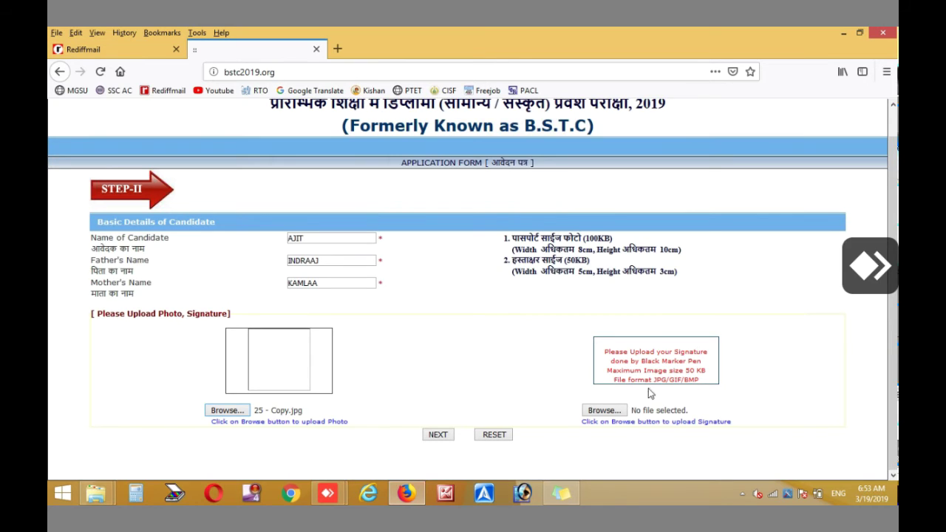
pyautogui.moveTo(640, 362); pyautogui.dragTo(708, 370)
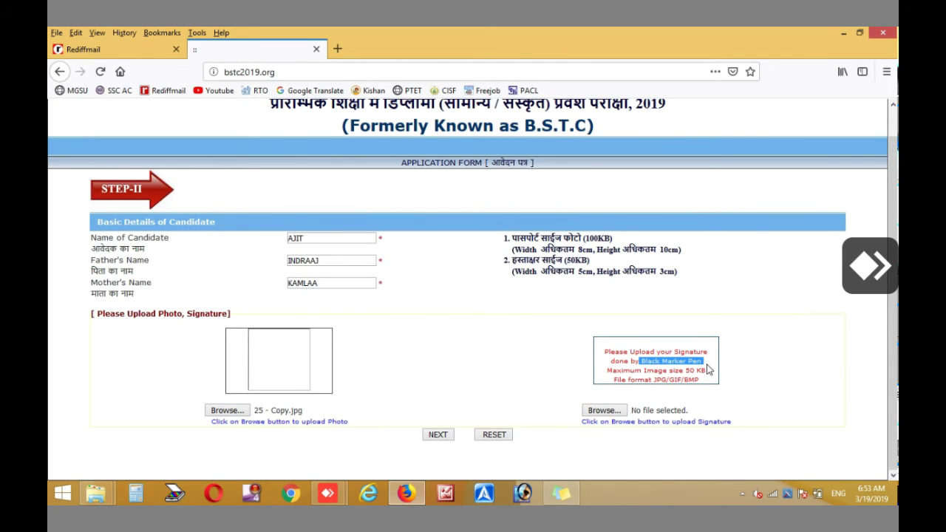
# Upload the signature image, acknowledge the confirmation, and submit Step II to reach Step III
pyautogui.click(604, 411)
pyautogui.click(305, 257)
pyautogui.rightClick(288, 221)
pyautogui.click(275, 233)
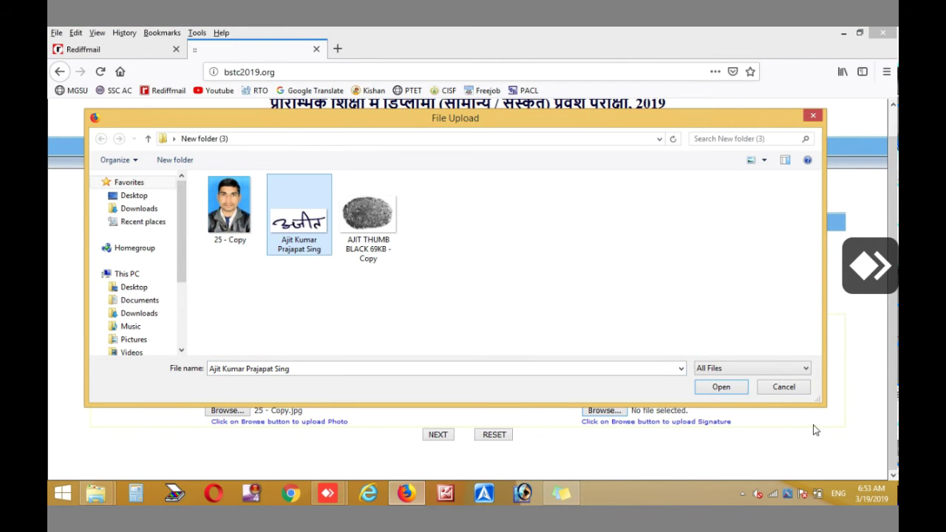
pyautogui.click(721, 387)
pyautogui.click(504, 268)
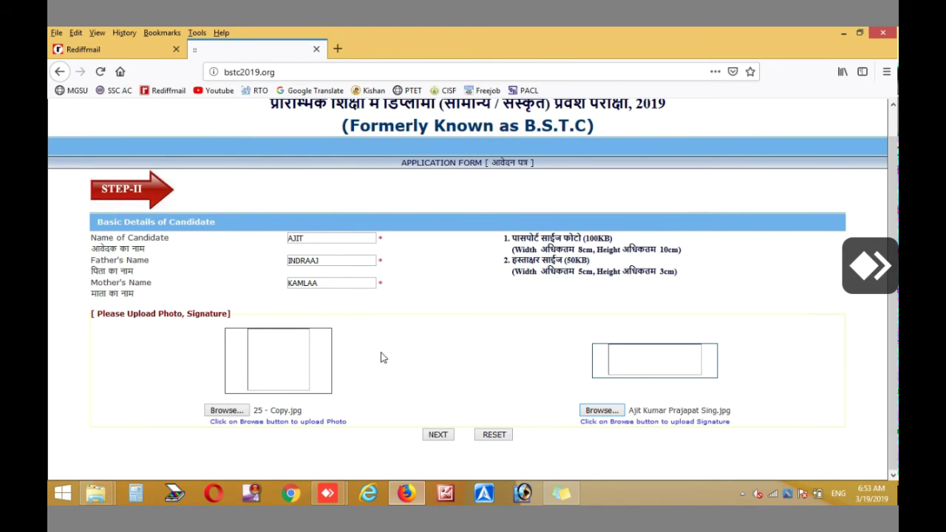
pyautogui.click(447, 435)
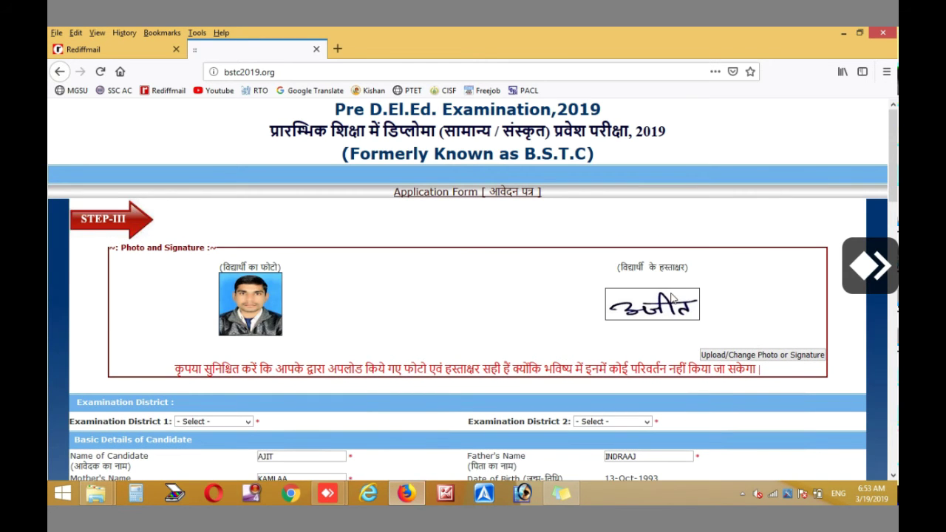
# Choose CHITTORGARH and BIKANER as the first and second examination districts
pyautogui.scroll(-3, 257, 311)
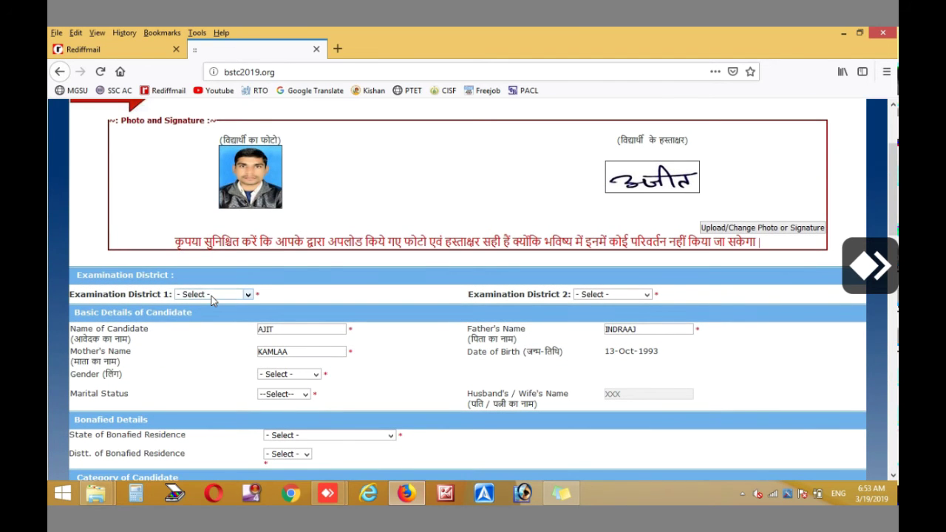
pyautogui.click(214, 295)
pyautogui.click(206, 238)
pyautogui.click(604, 295)
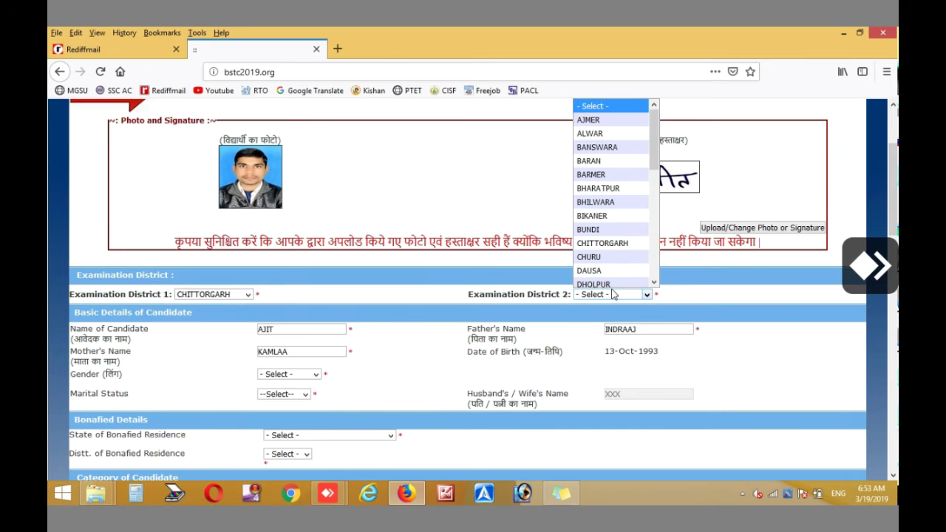
pyautogui.click(619, 217)
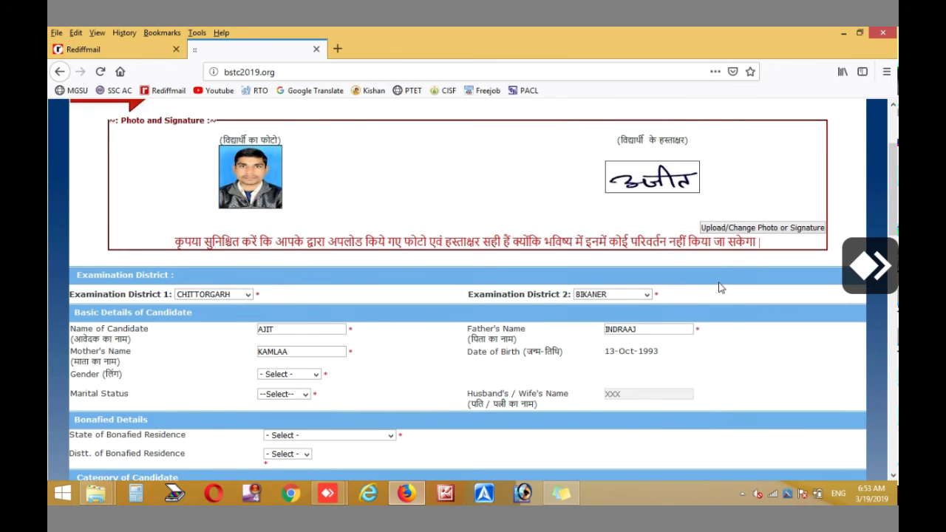
# Set gender to MALE and marital status to MARRIED
pyautogui.scroll(-3, 721, 287)
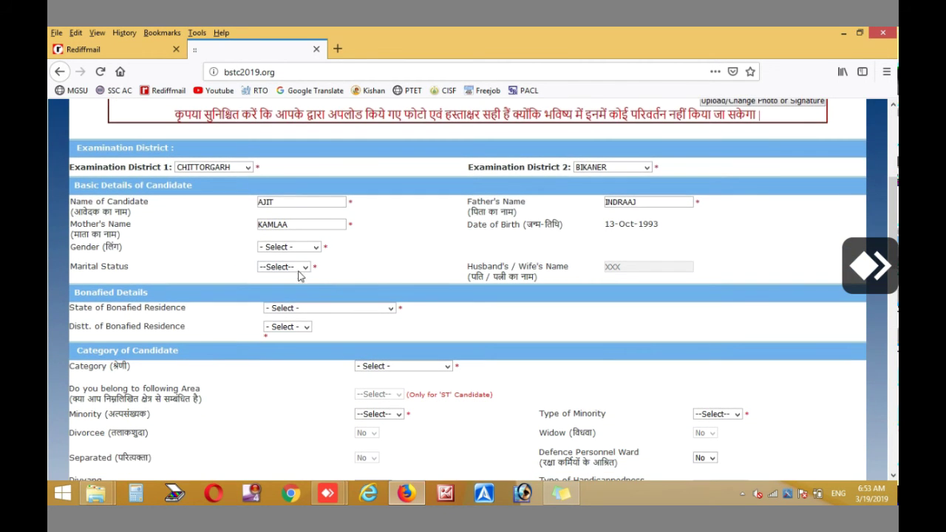
pyautogui.click(289, 249)
pyautogui.click(287, 273)
pyautogui.click(279, 269)
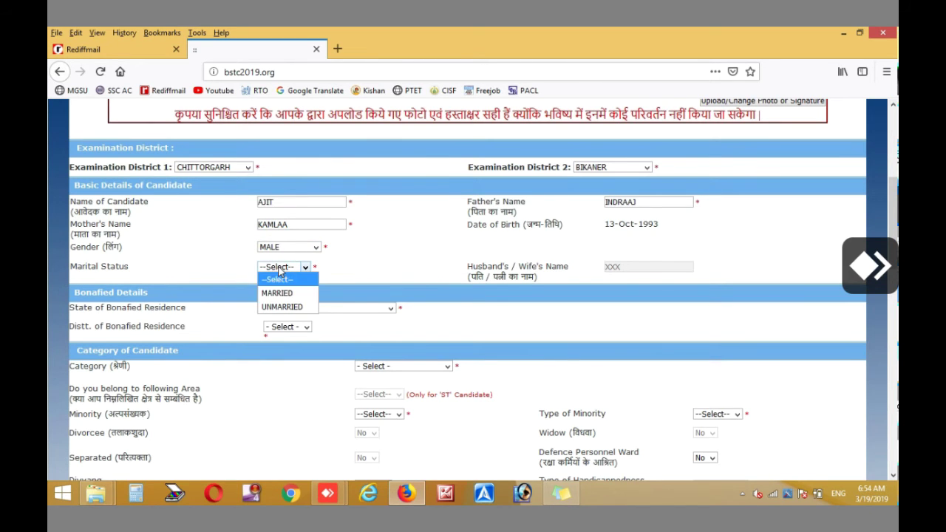
pyautogui.click(285, 295)
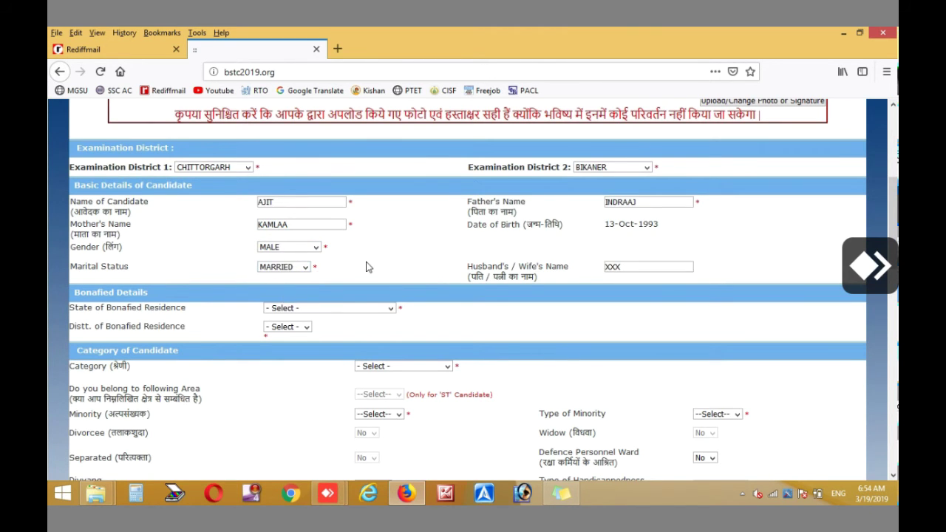
pyautogui.scroll(-2, 369, 267)
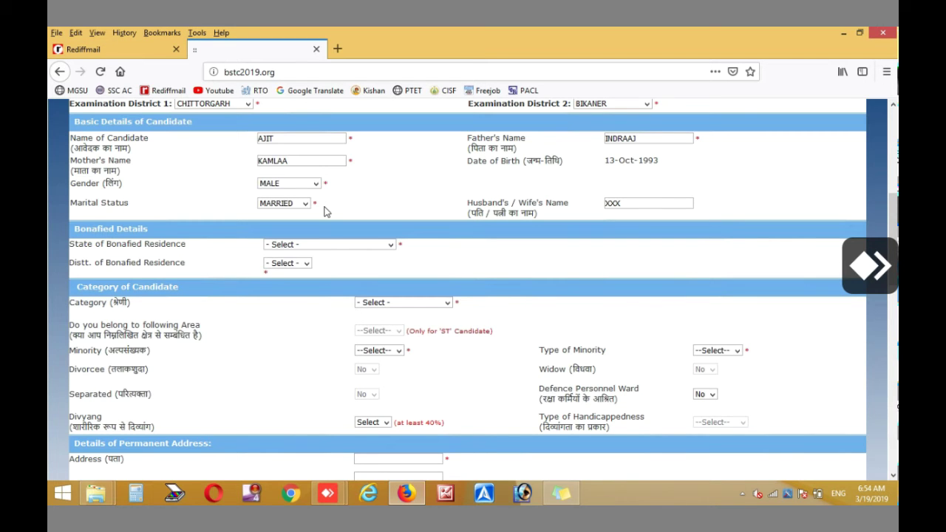
# Dismiss the state selection warning and reset marital status to MARRIED
pyautogui.click(321, 247)
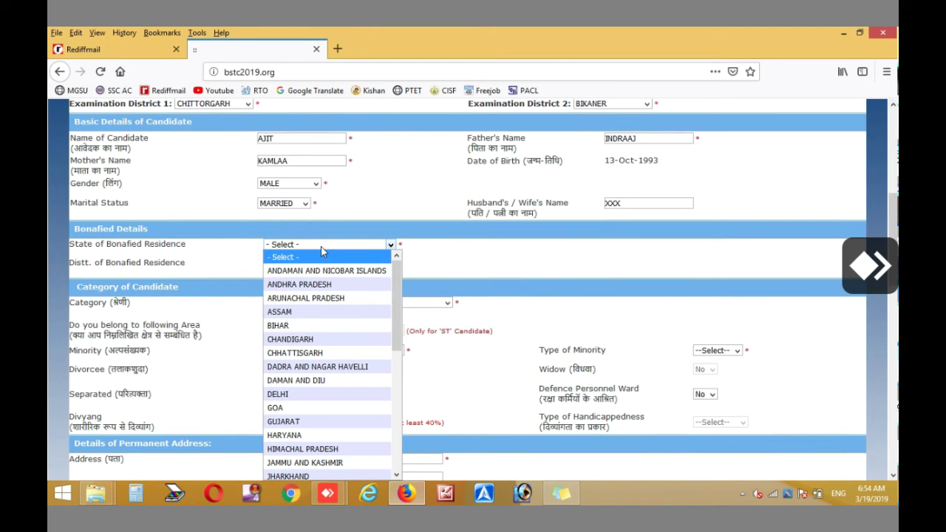
pyautogui.click(303, 206)
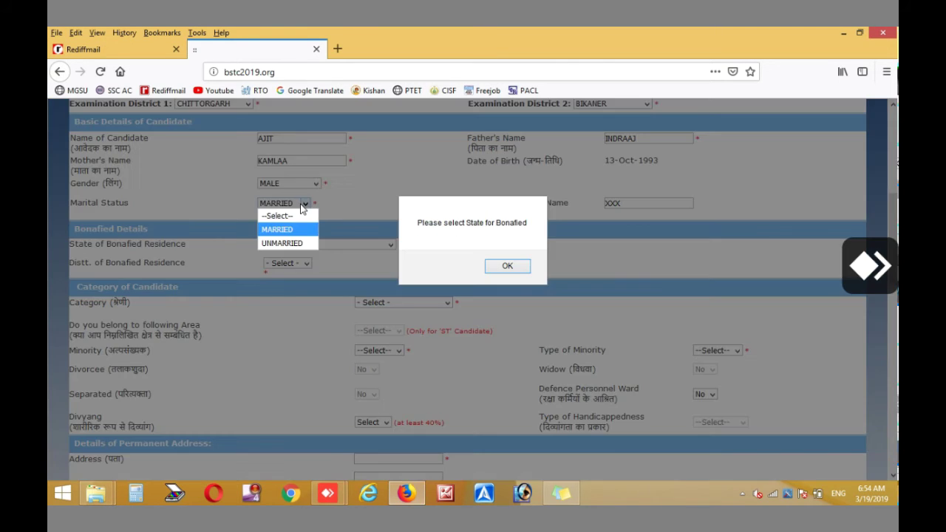
pyautogui.click(506, 266)
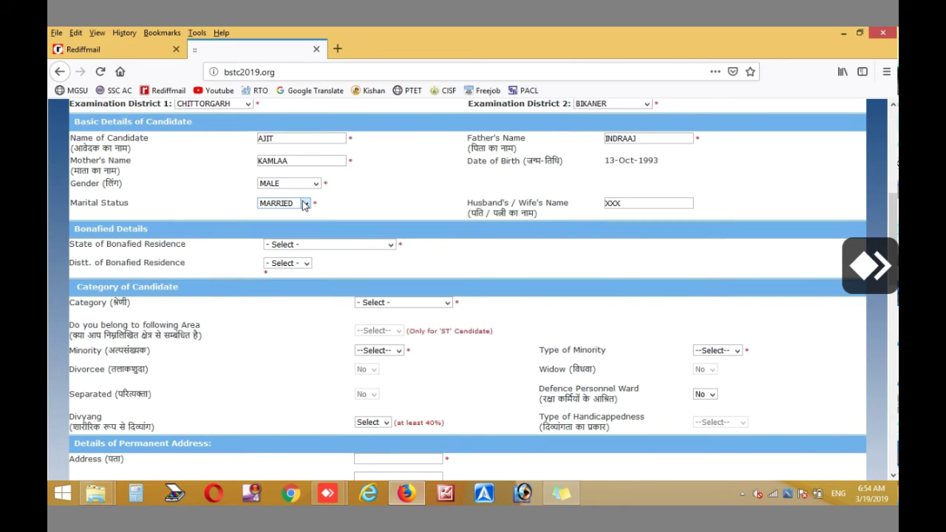
pyautogui.click(305, 204)
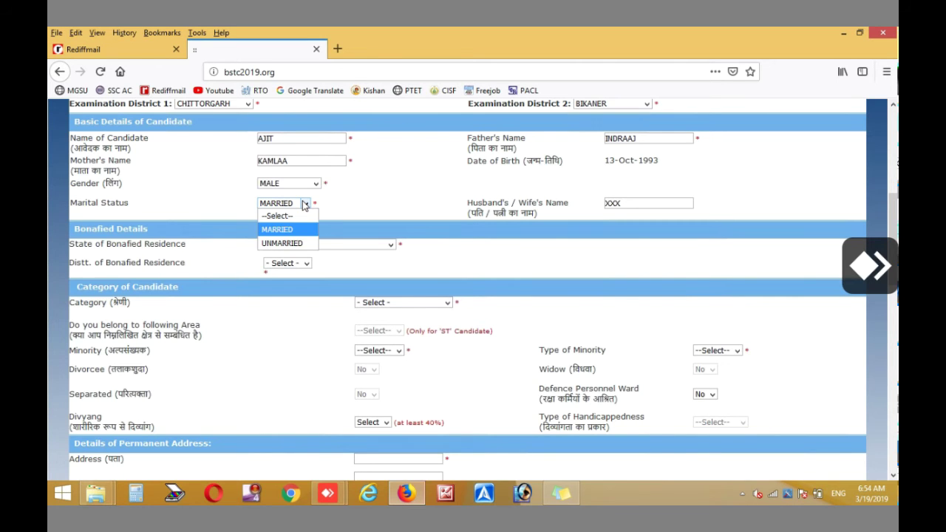
pyautogui.click(282, 243)
pyautogui.click(309, 204)
pyautogui.click(297, 230)
# Set the bonafide residence state to RAJASTHAN and district to CHITTORGARH
pyautogui.click(297, 244)
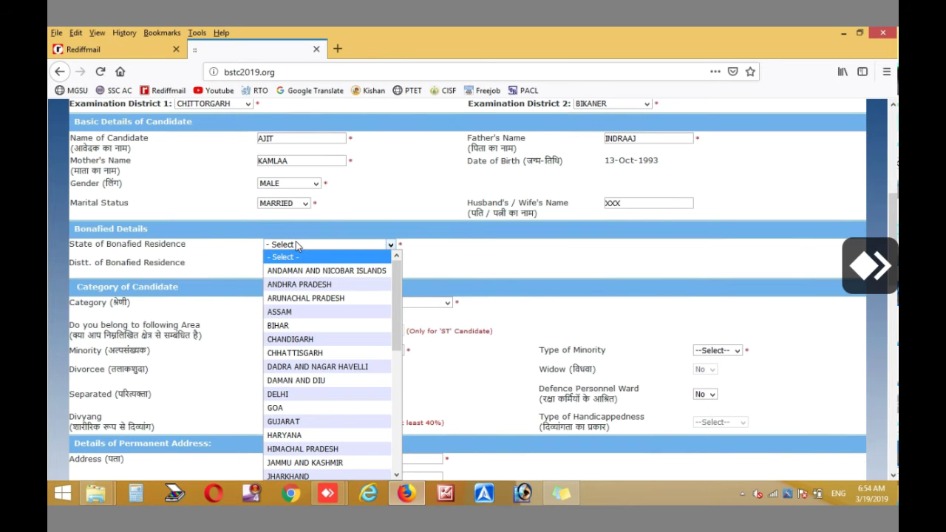
pyautogui.press('r')
pyautogui.click(294, 247)
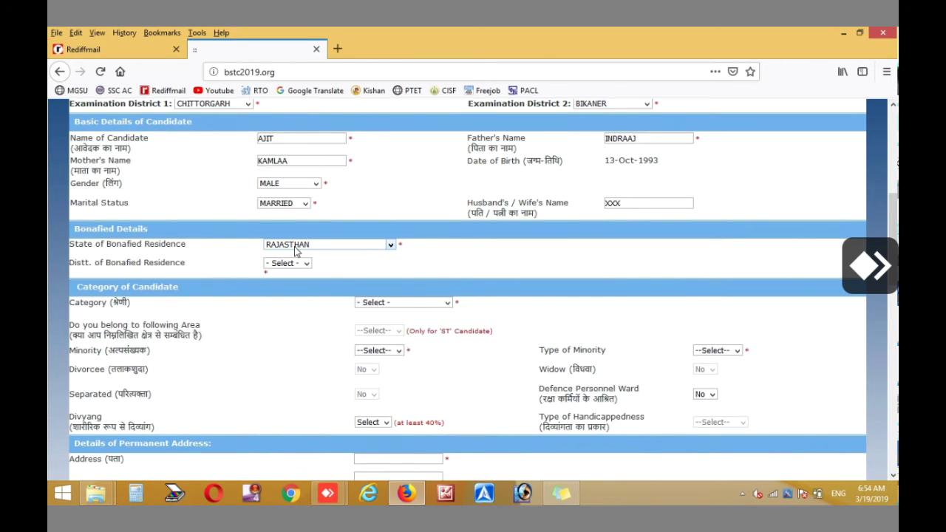
pyautogui.click(287, 264)
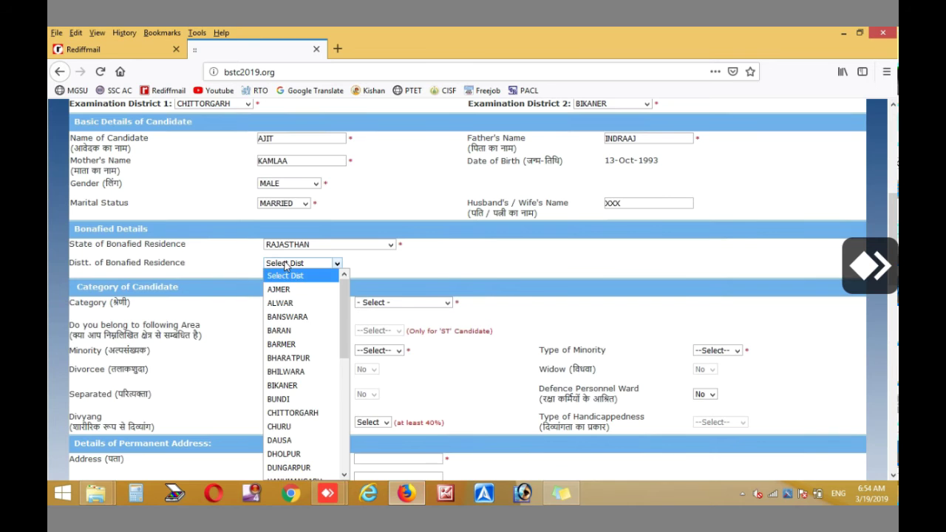
pyautogui.click(293, 413)
pyautogui.scroll(-3, 318, 338)
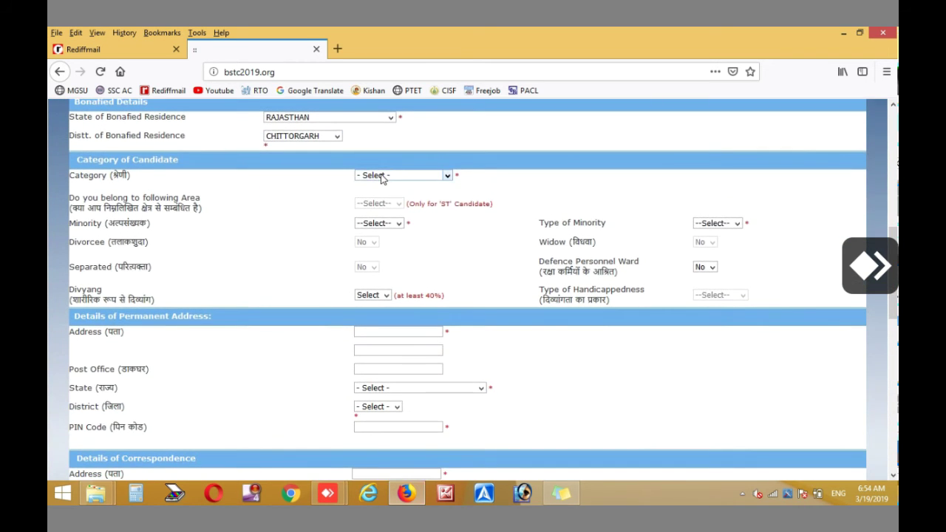
# Choose category OBC NON CREAMYLAYER and answer No for Minority, Defence Personnel Ward and Divyang
pyautogui.click(381, 176)
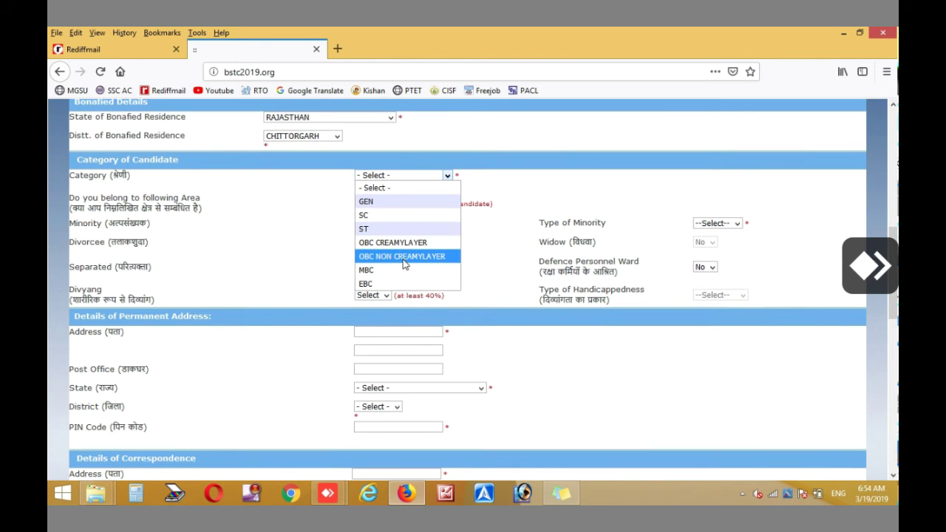
pyautogui.click(394, 258)
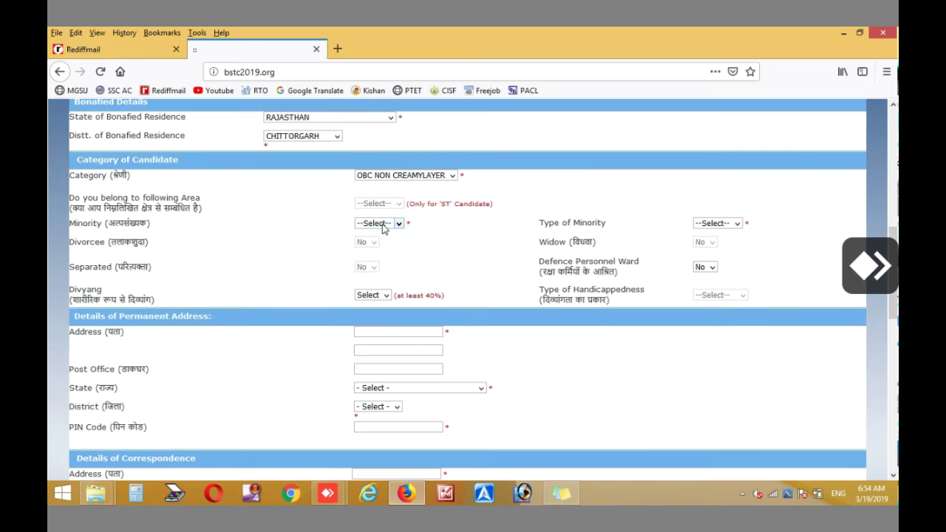
pyautogui.click(397, 224)
pyautogui.click(373, 262)
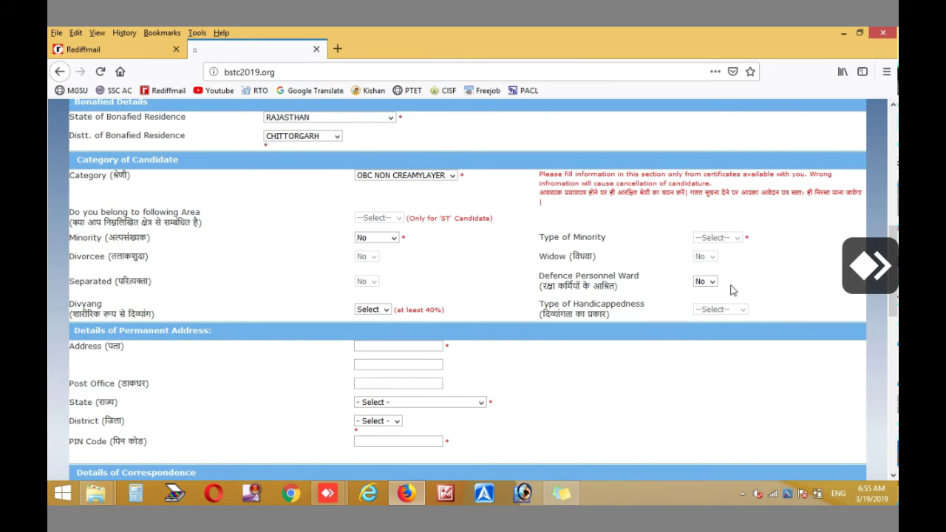
pyautogui.click(710, 282)
pyautogui.click(710, 283)
pyautogui.click(386, 311)
pyautogui.click(373, 336)
pyautogui.moveTo(442, 311); pyautogui.dragTo(385, 312)
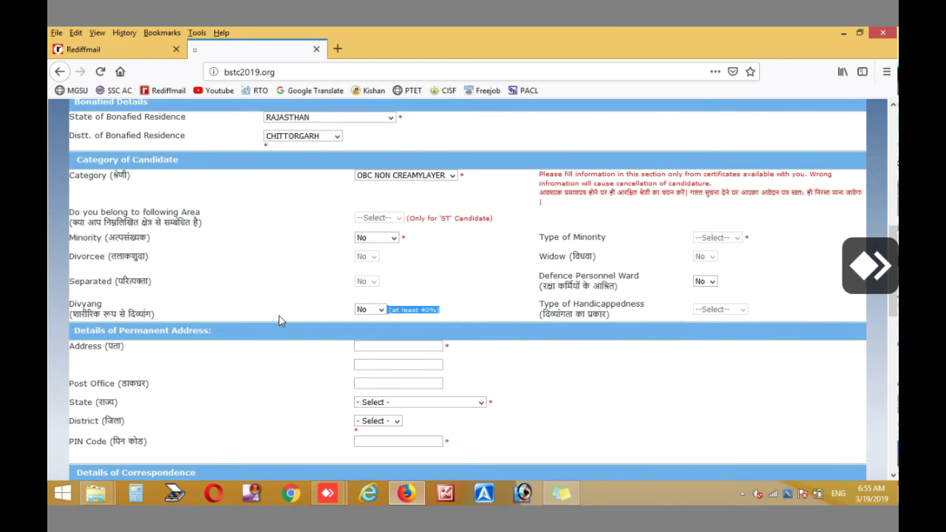
pyautogui.scroll(-3, 280, 320)
# Fill in the permanent address lines and the post office name
pyautogui.click(374, 220)
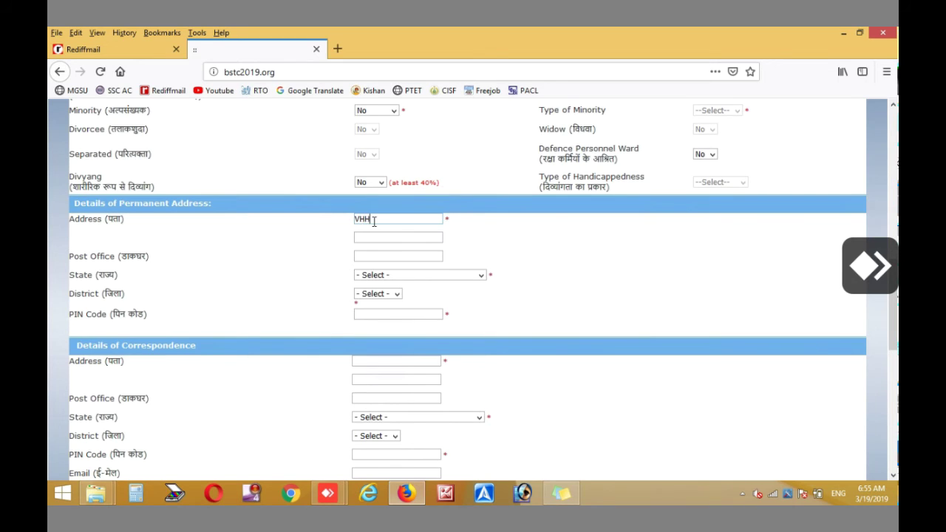
pyautogui.press('BackSpace')
pyautogui.press('BackSpace')
pyautogui.press('BackSpace')
pyautogui.write('RSA')
pyautogui.click(371, 235)
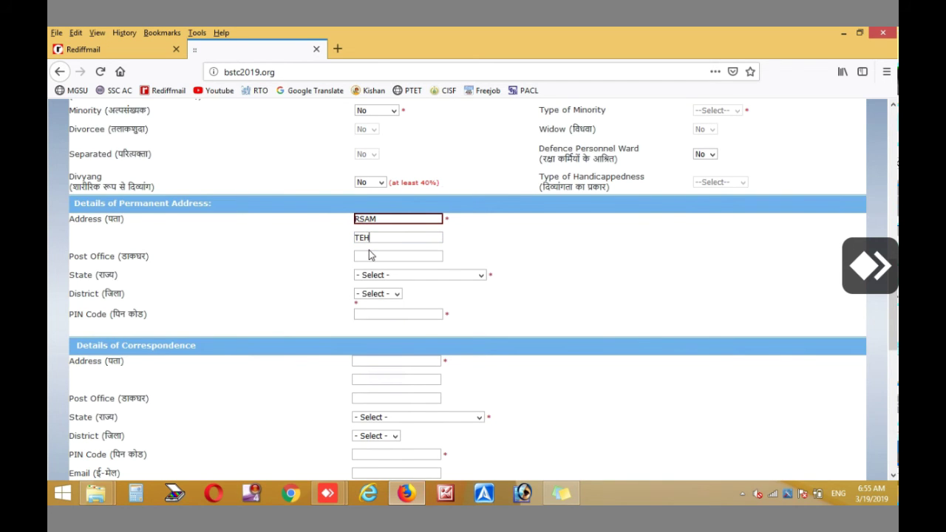
pyautogui.click(373, 257)
pyautogui.write('JHOTHRA')
# Set the permanent address state to RAJASTHAN, district CHITTORGARH, and enter the PIN code
pyautogui.click(376, 278)
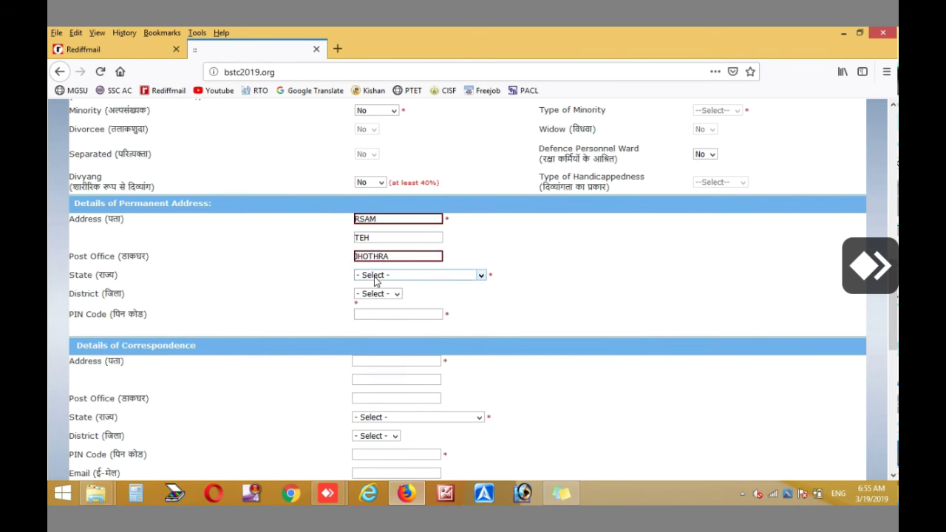
pyautogui.press('r')
pyautogui.click(375, 278)
pyautogui.click(375, 278)
pyautogui.click(375, 278)
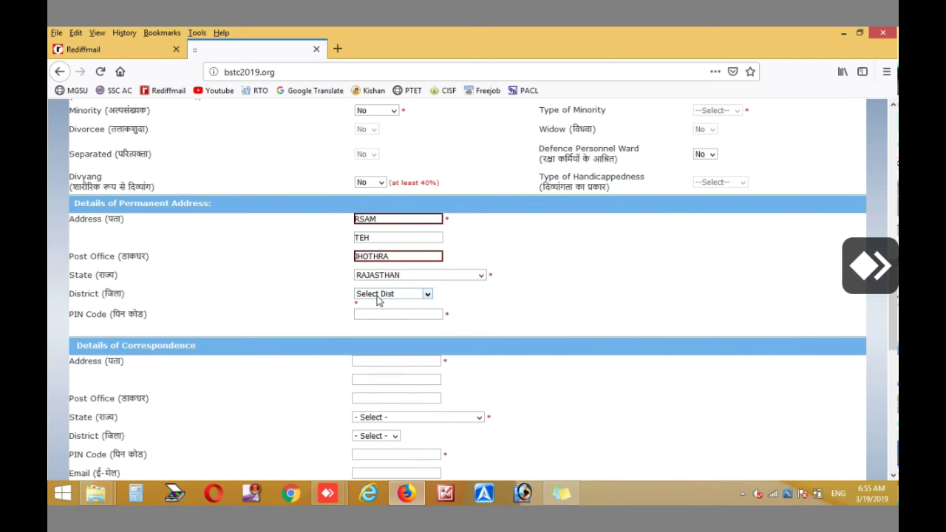
pyautogui.click(379, 295)
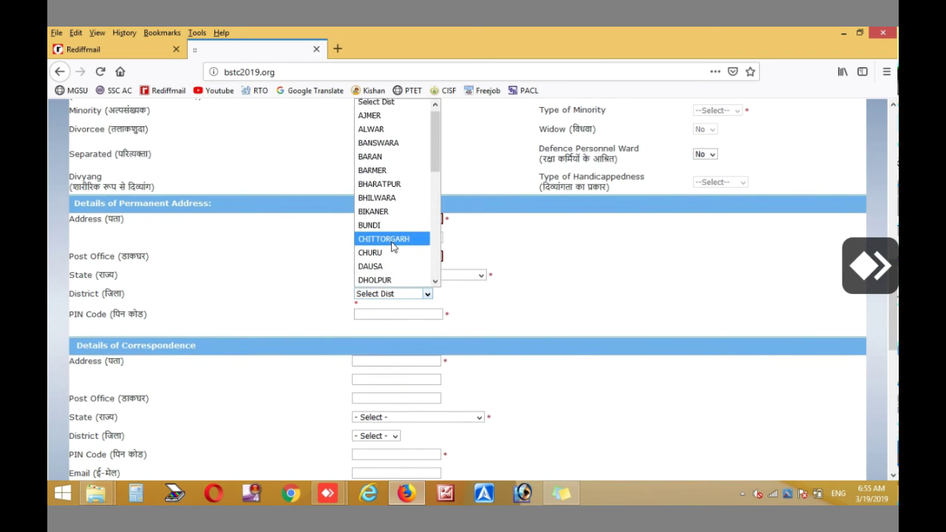
pyautogui.click(390, 244)
pyautogui.scroll(-1, 390, 276)
pyautogui.scroll(-2, 390, 276)
pyautogui.click(376, 188)
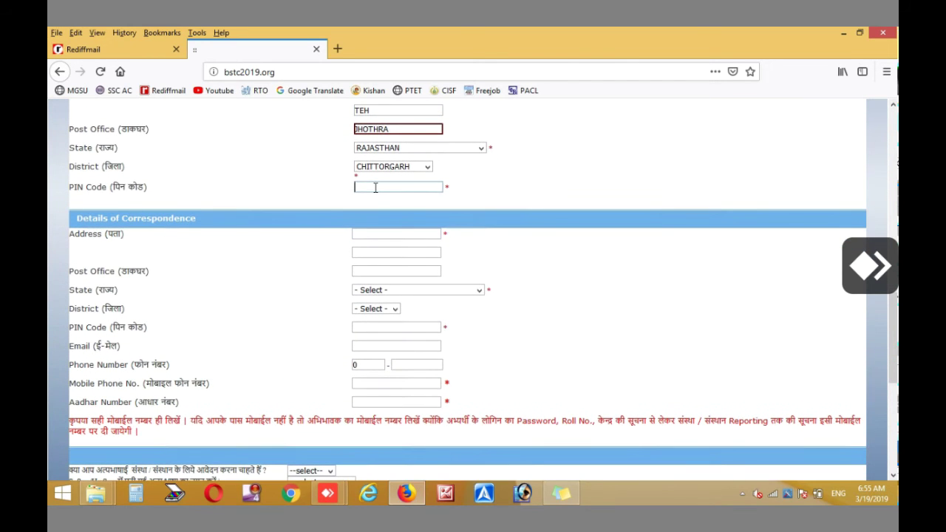
pyautogui.write('331451')
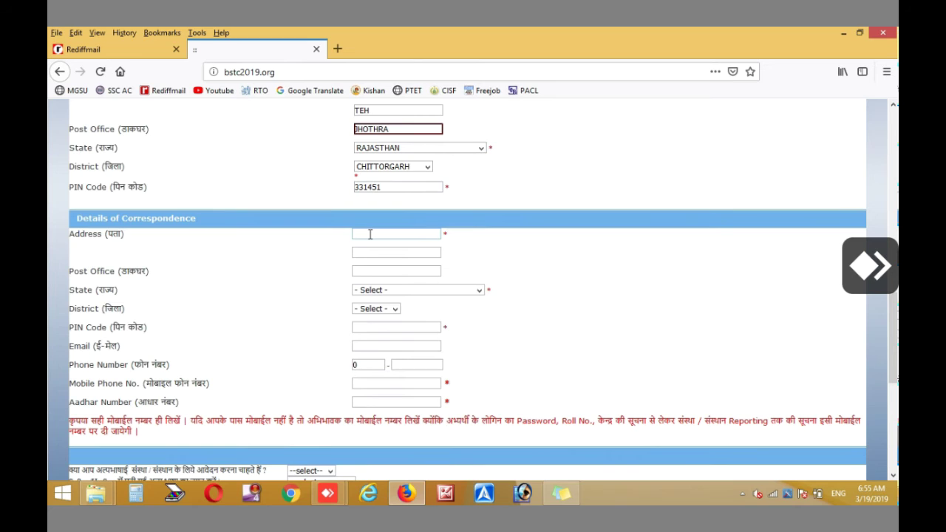
# Enter the two correspondence address lines, post office, RAJASTHAN, CHITTORGARH and the PIN code
pyautogui.click(371, 234)
pyautogui.write('CGFH')
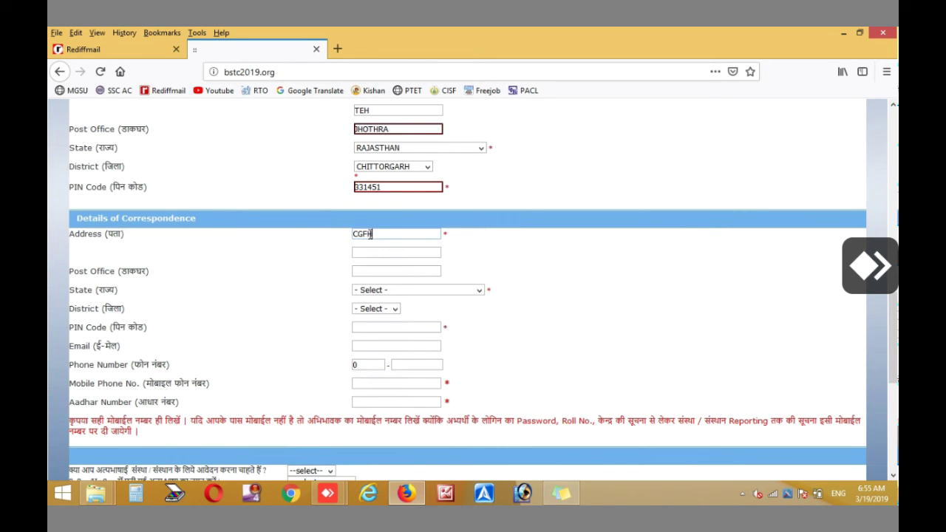
pyautogui.click(370, 252)
pyautogui.write('GFGHF')
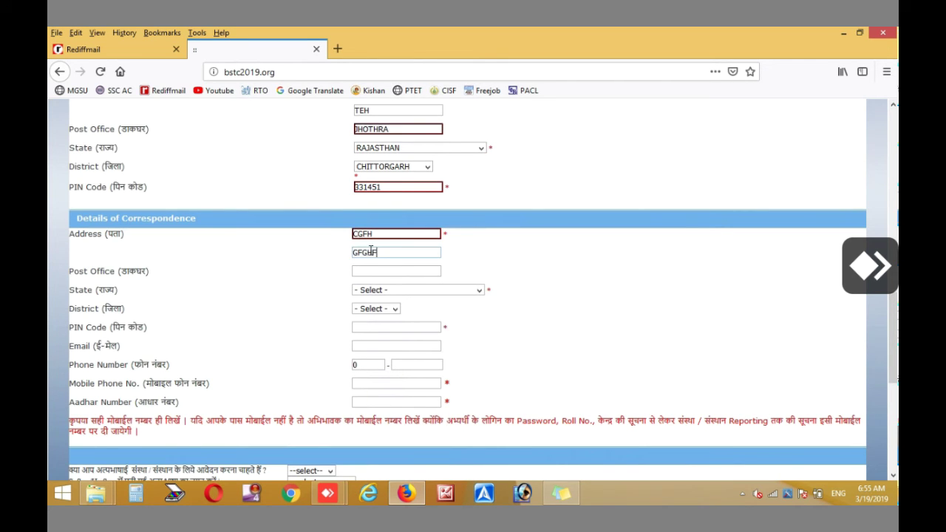
pyautogui.click(375, 269)
pyautogui.write('FGDFD')
pyautogui.click(376, 291)
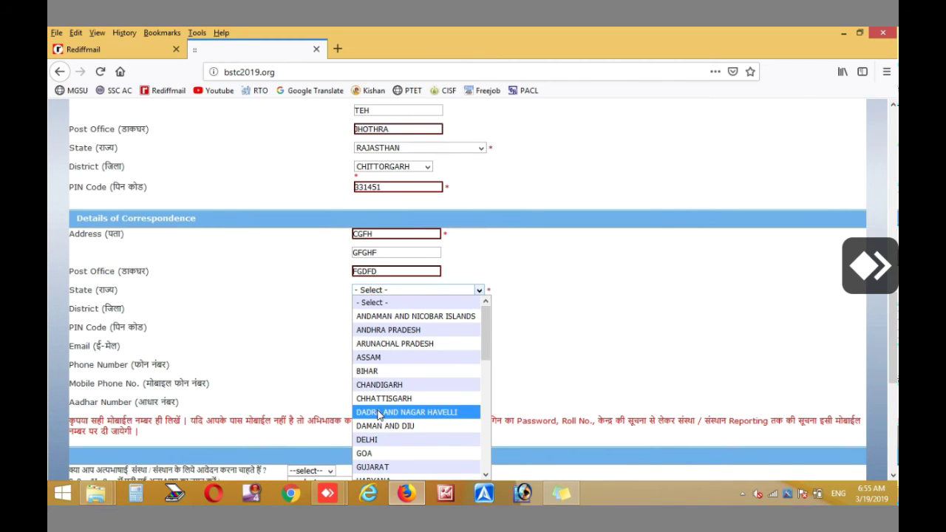
pyautogui.press('r')
pyautogui.press('Return')
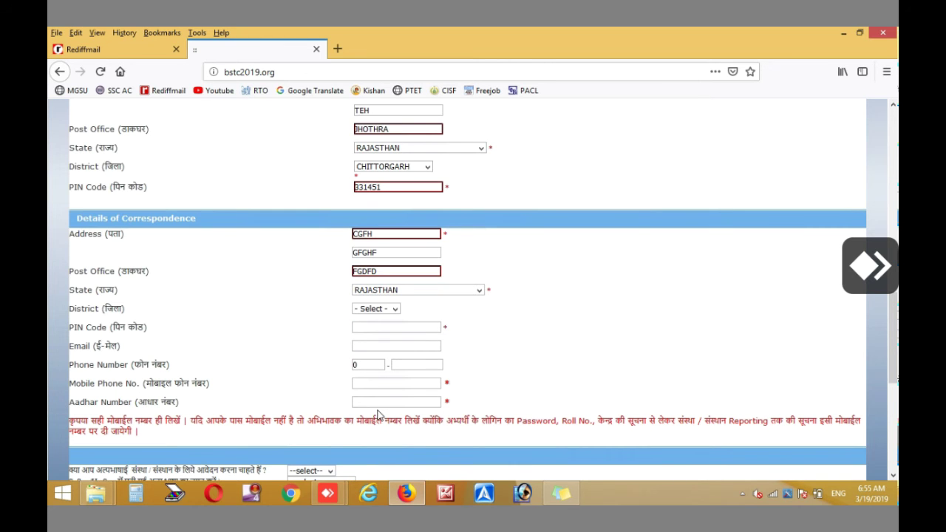
pyautogui.click(368, 311)
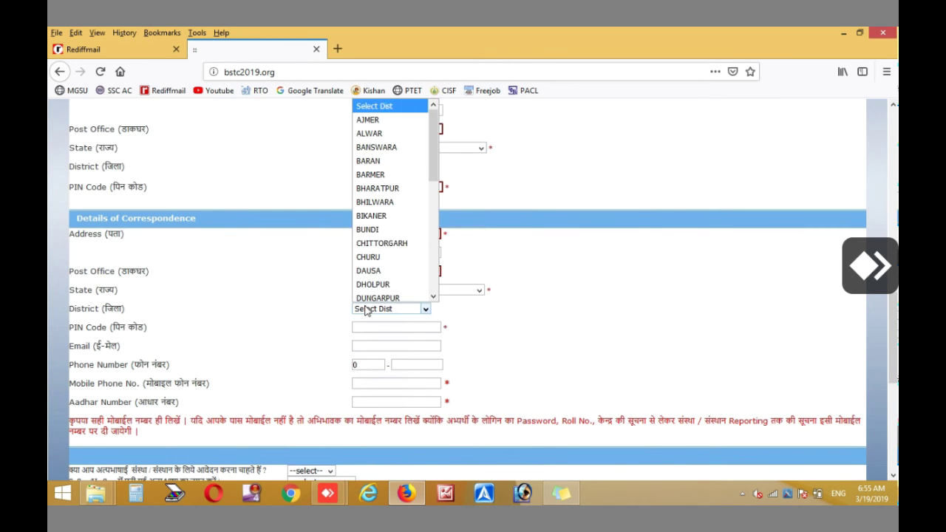
pyautogui.click(384, 246)
pyautogui.click(380, 332)
pyautogui.write('331451')
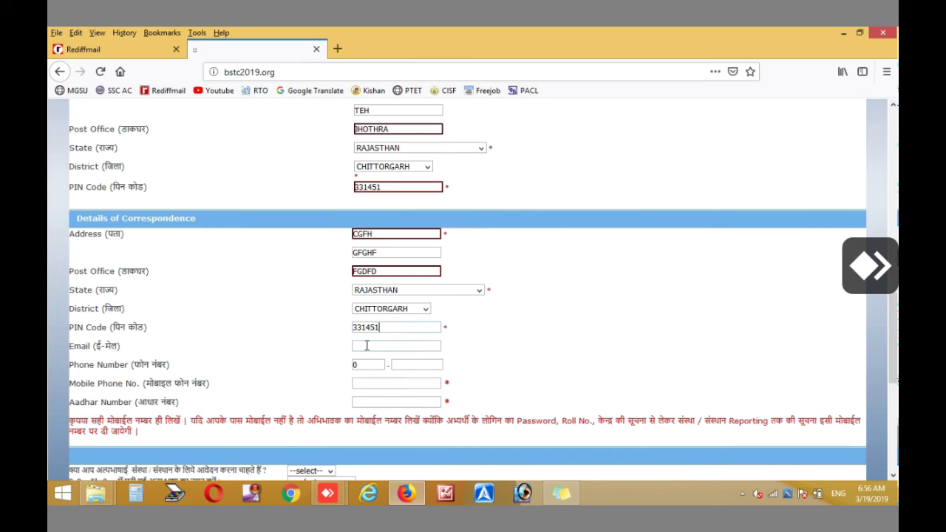
# Fill in the e-mail address, the corrected mobile number and the Aadhar number
pyautogui.click(368, 344)
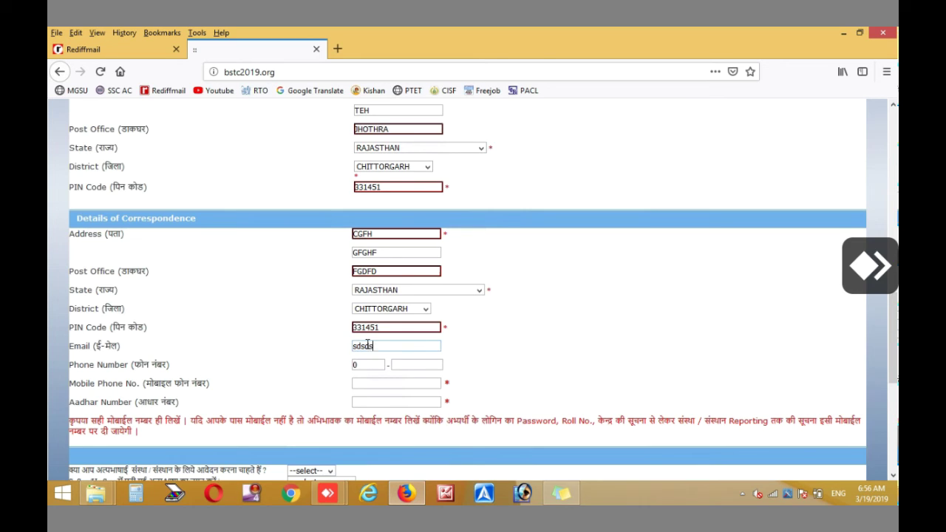
pyautogui.click(380, 383)
pyautogui.write('9666666666')
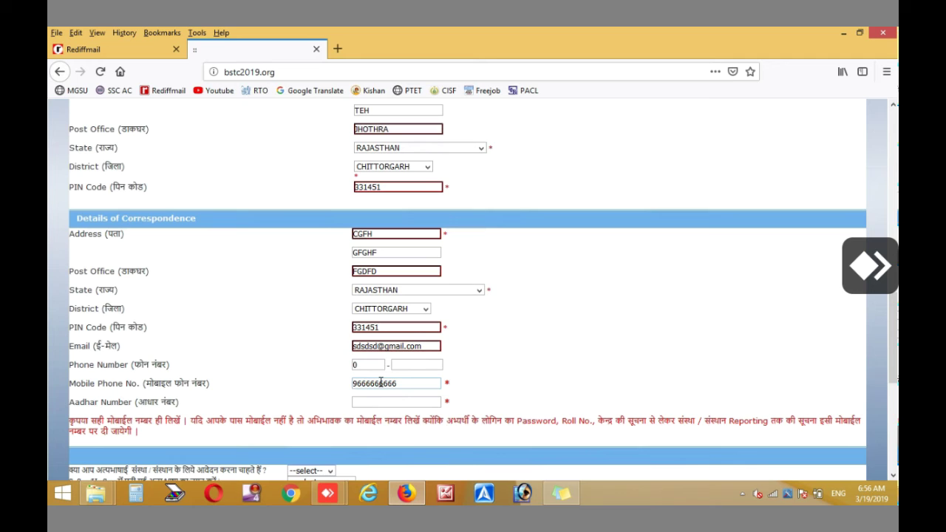
pyautogui.press('BackSpace')
pyautogui.press('BackSpace')
pyautogui.press('BackSpace')
pyautogui.press('BackSpace')
pyautogui.press('BackSpace')
pyautogui.press('BackSpace')
pyautogui.press('BackSpace')
pyautogui.press('BackSpace')
pyautogui.press('BackSpace')
pyautogui.press('BackSpace')
pyautogui.click(374, 401)
pyautogui.scroll(-2, 374, 401)
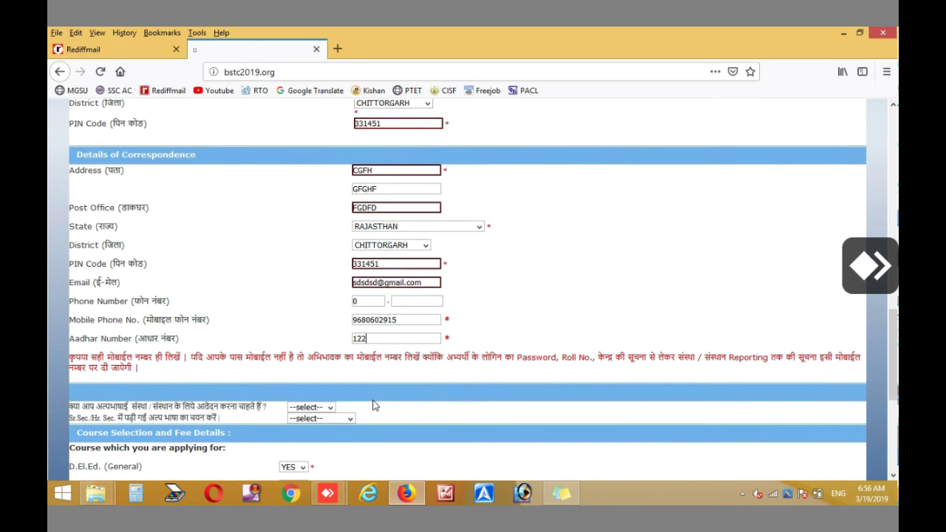
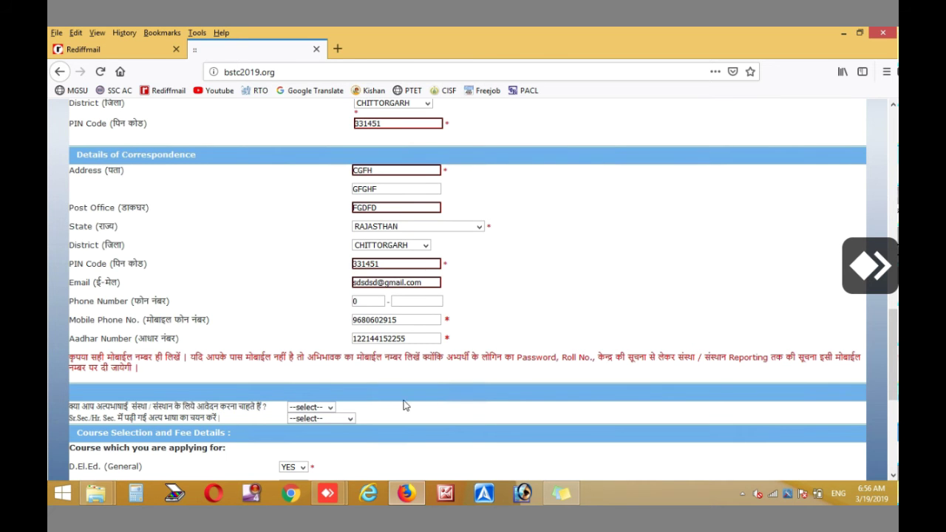
pyautogui.scroll(-5, 453, 342)
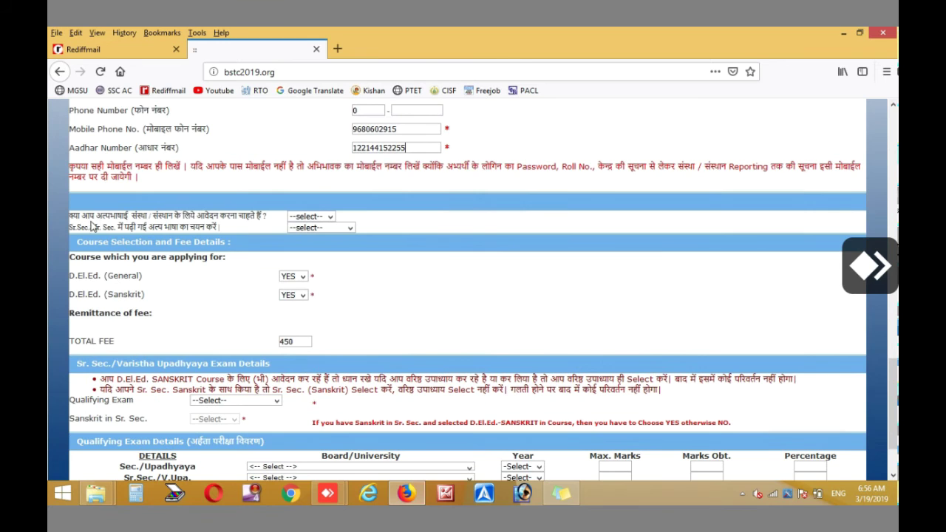
# Answer NO to the language-institution question and, after trying YES, NO to minority-institution
pyautogui.click(318, 216)
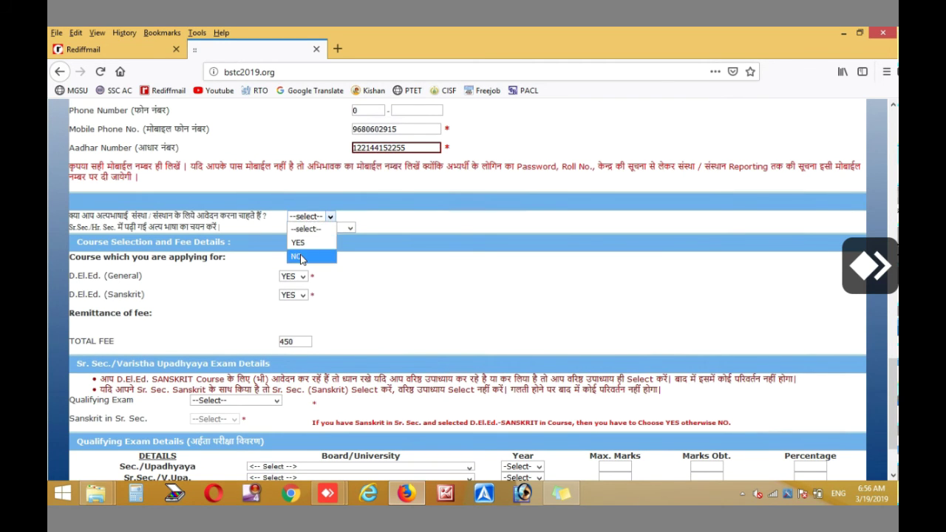
pyautogui.click(299, 257)
pyautogui.click(318, 215)
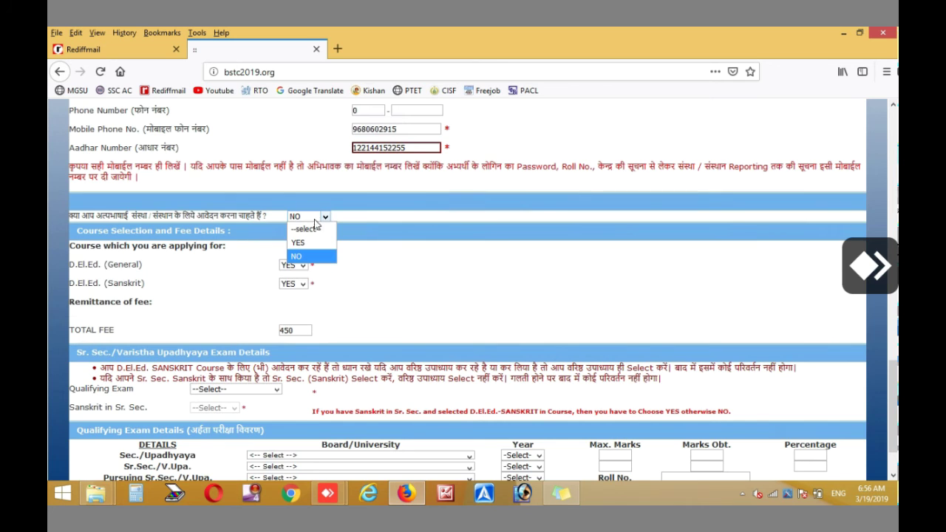
pyautogui.click(310, 241)
pyautogui.click(322, 229)
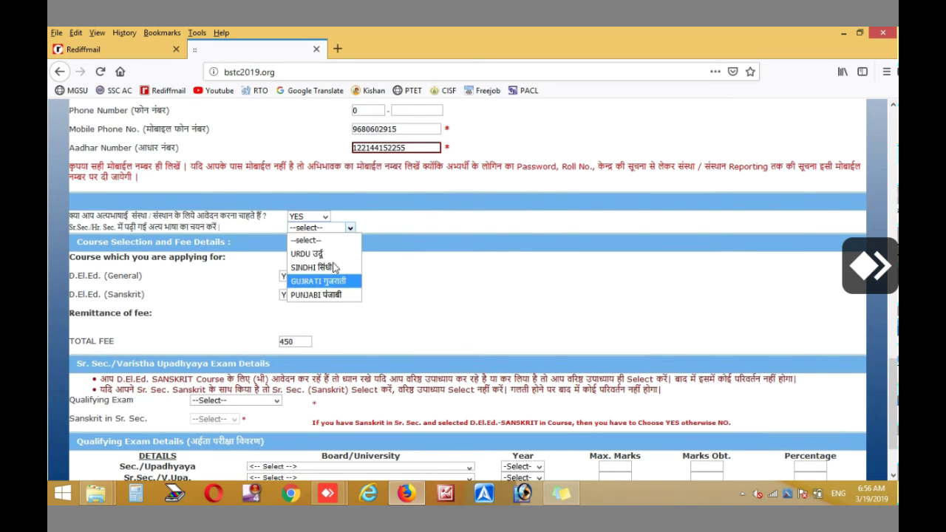
pyautogui.click(316, 217)
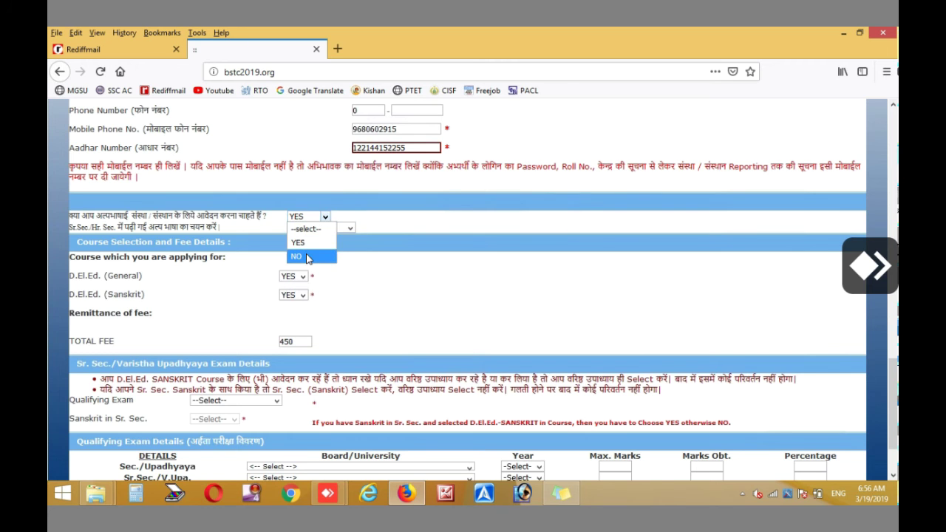
pyautogui.click(307, 255)
# Keep D.El.Ed. (General) set to YES and bring up the Qualifying Exam options
pyautogui.click(300, 268)
pyautogui.click(295, 277)
pyautogui.scroll(-2, 260, 332)
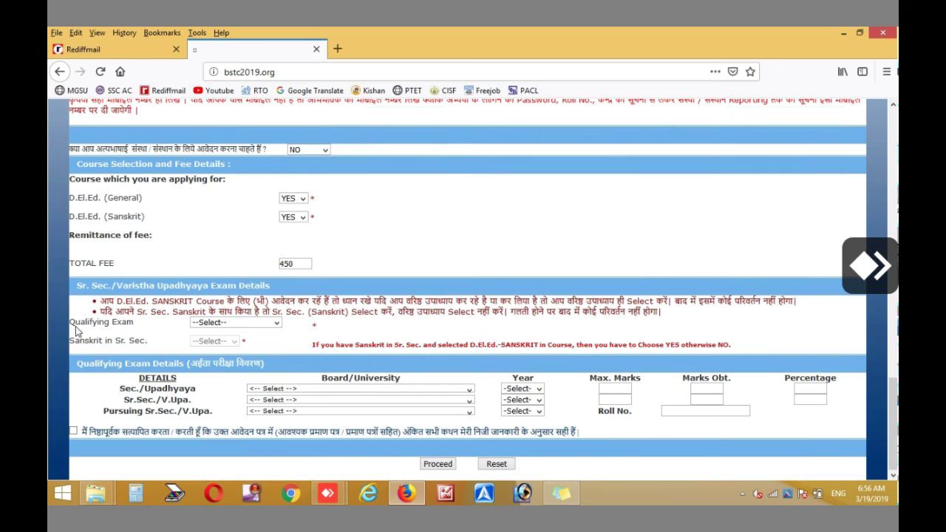
pyautogui.click(250, 326)
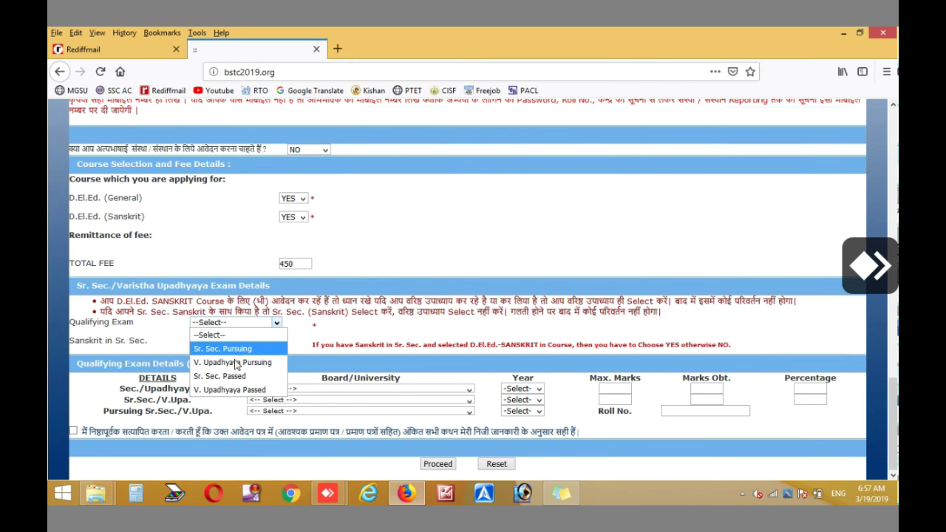
# Choose Sr. Sec. Passed as Qualifying Exam, dismiss the Sanskrit notice, and answer YES for Sanskrit
pyautogui.click(222, 376)
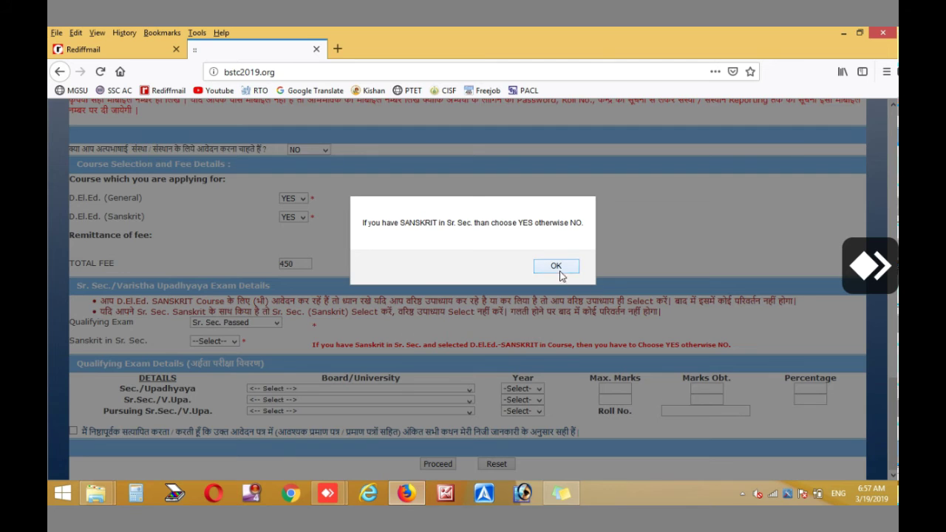
pyautogui.click(561, 273)
pyautogui.click(212, 343)
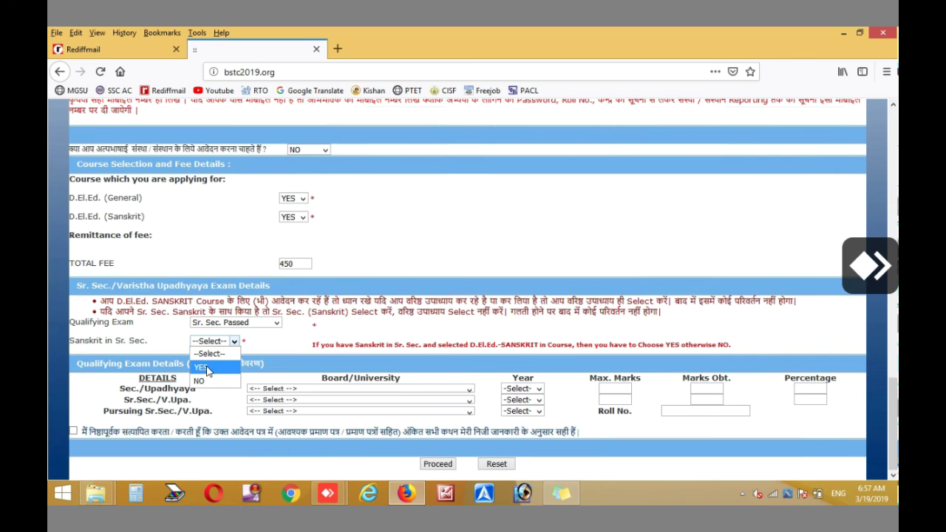
pyautogui.click(208, 369)
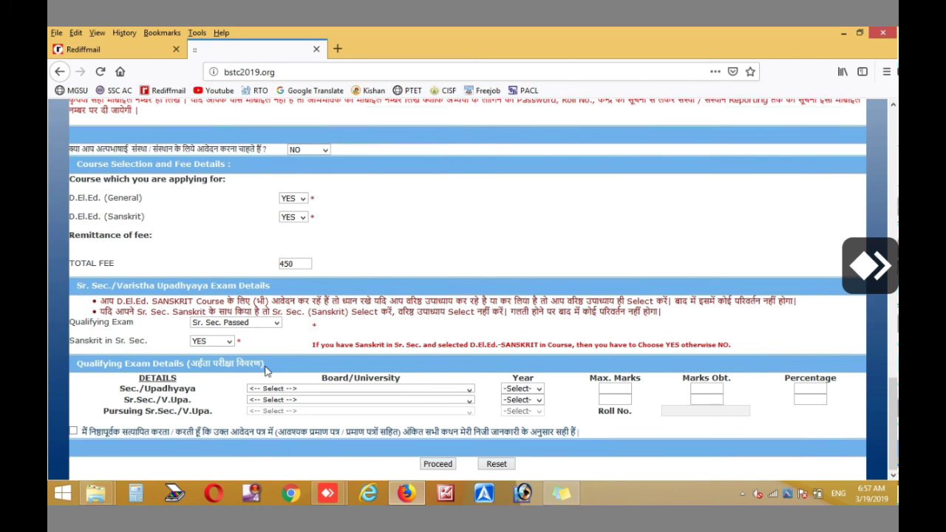
pyautogui.click(258, 390)
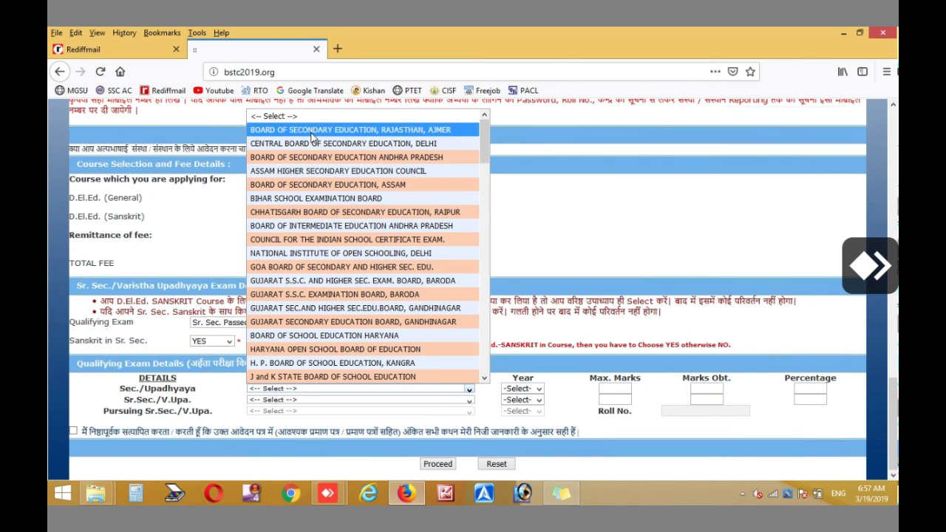
# Fill the Sec./Upadhyaya row: Rajasthan board, year 2016, maximum marks 600, obtained 450
pyautogui.click(313, 139)
pyautogui.click(520, 389)
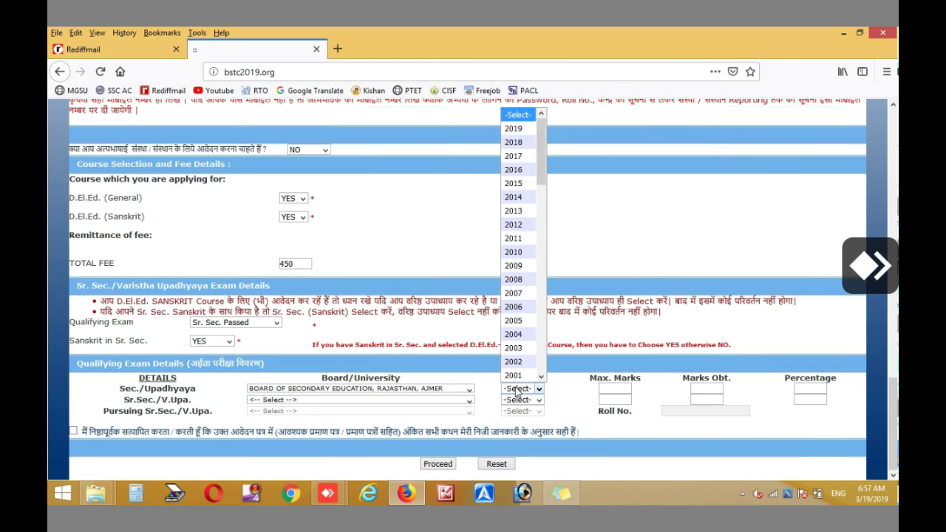
pyautogui.click(518, 156)
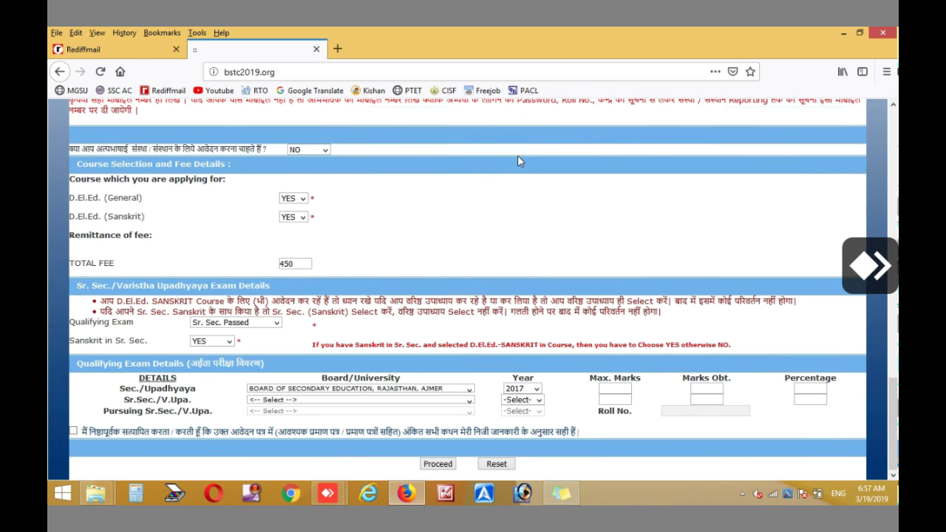
pyautogui.click(512, 390)
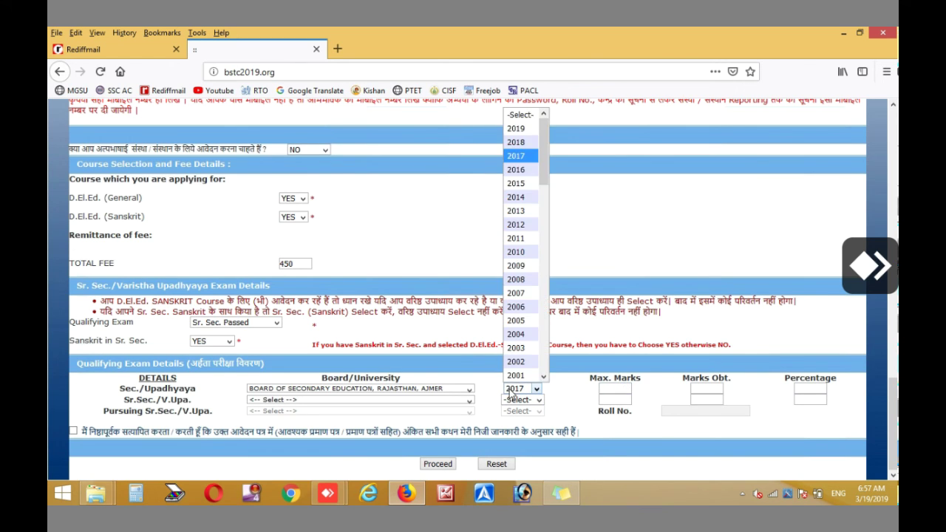
pyautogui.click(522, 172)
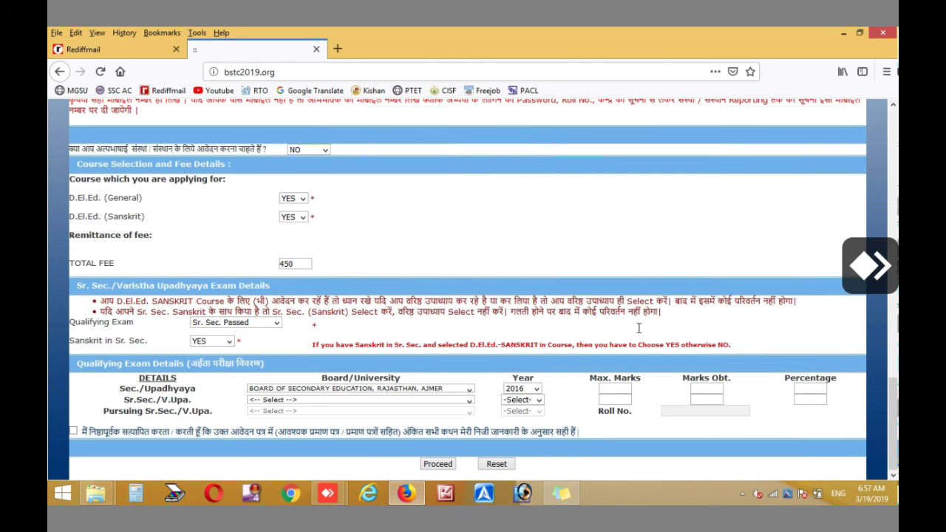
pyautogui.click(625, 388)
pyautogui.write('6000')
pyautogui.press('BackSpace')
pyautogui.click(704, 386)
pyautogui.write('450')
pyautogui.click(645, 401)
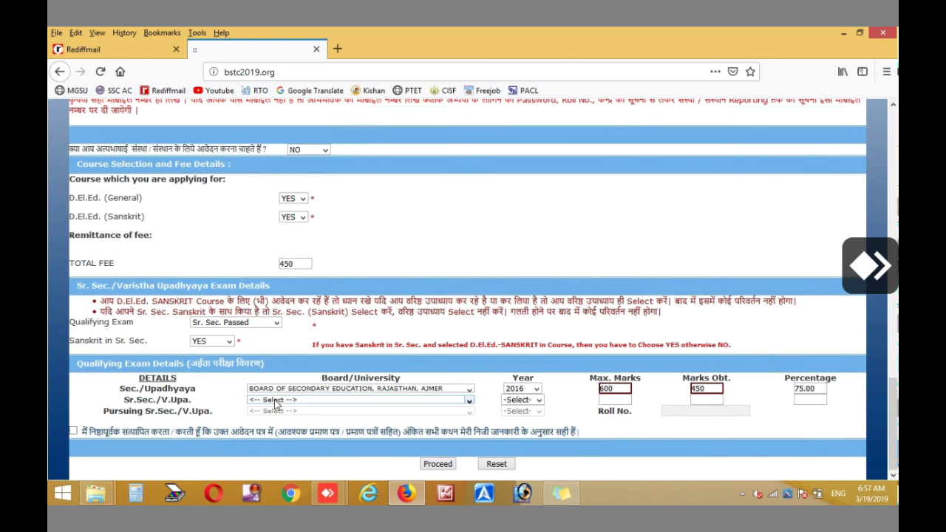
# Fill the Sr.Sec./V.Upa. row: Rajasthan board, year 2018, maximum marks 500, obtained 300
pyautogui.click(279, 400)
pyautogui.click(287, 142)
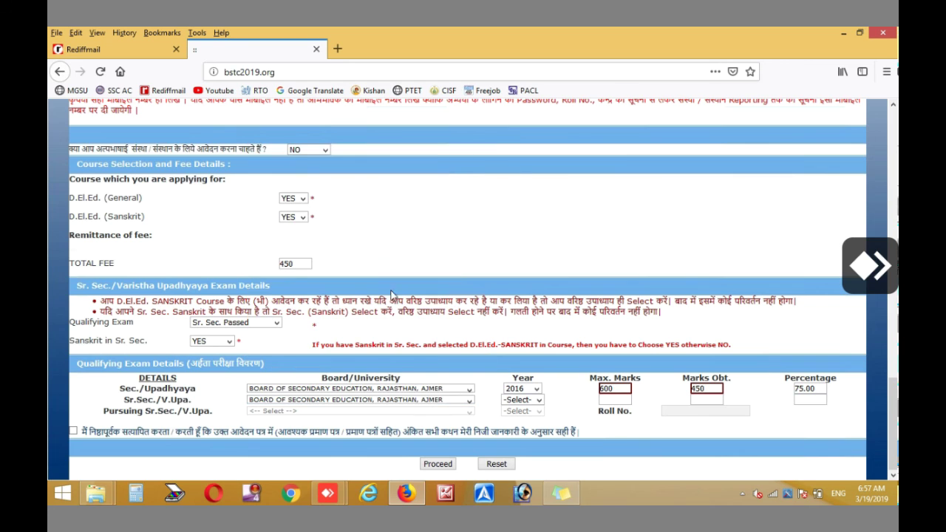
pyautogui.click(529, 400)
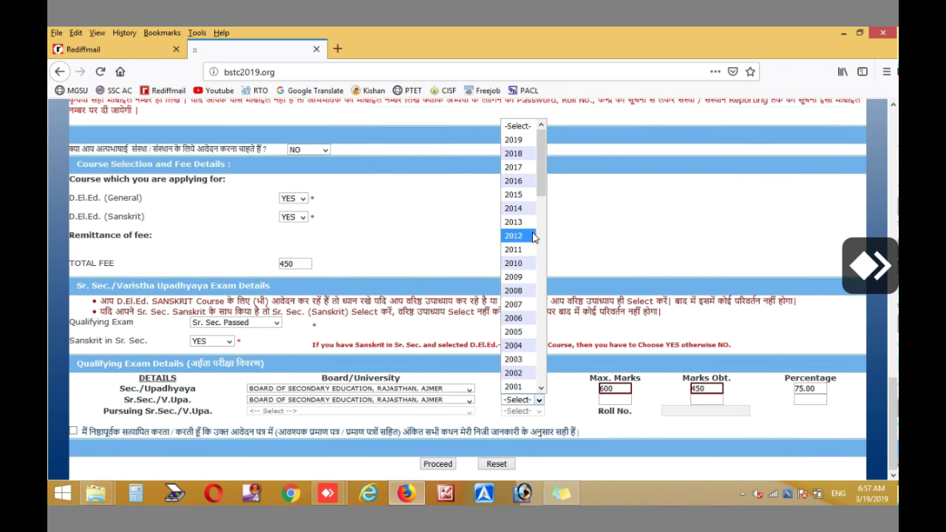
pyautogui.click(510, 142)
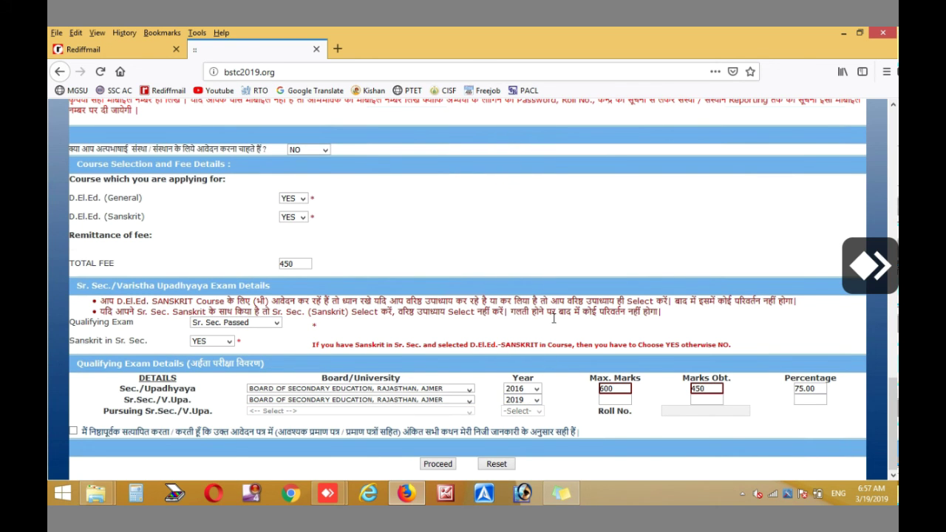
pyautogui.click(521, 400)
pyautogui.click(516, 153)
pyautogui.click(618, 399)
pyautogui.write('500')
pyautogui.click(704, 397)
pyautogui.write('300')
pyautogui.click(660, 395)
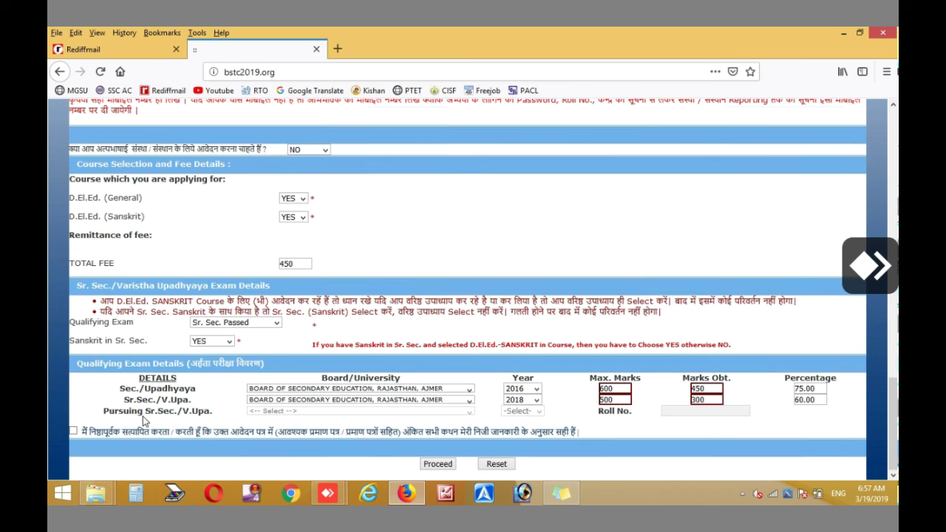
# Double-check that Qualifying Exam remains Sr. Sec. Passed
pyautogui.click(217, 329)
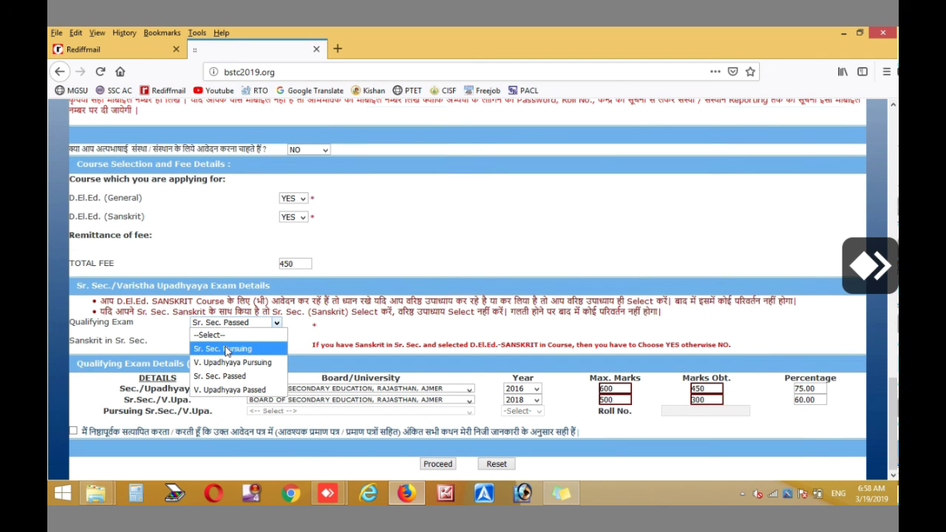
pyautogui.click(98, 421)
pyautogui.moveTo(98, 422); pyautogui.dragTo(200, 425)
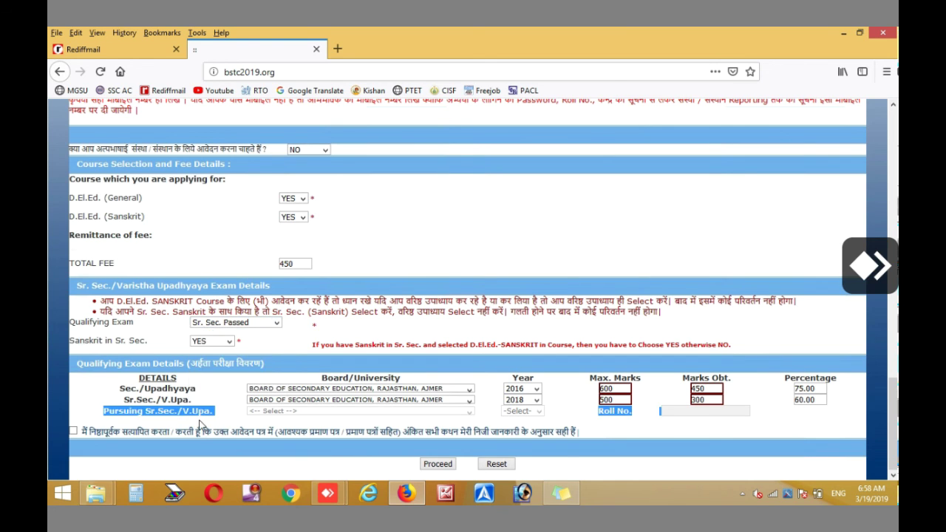
pyautogui.click(250, 325)
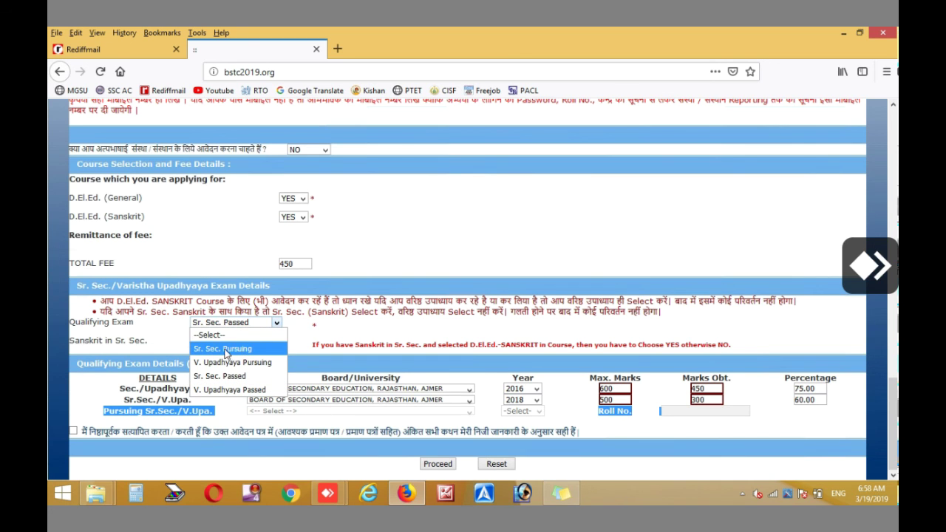
pyautogui.click(327, 328)
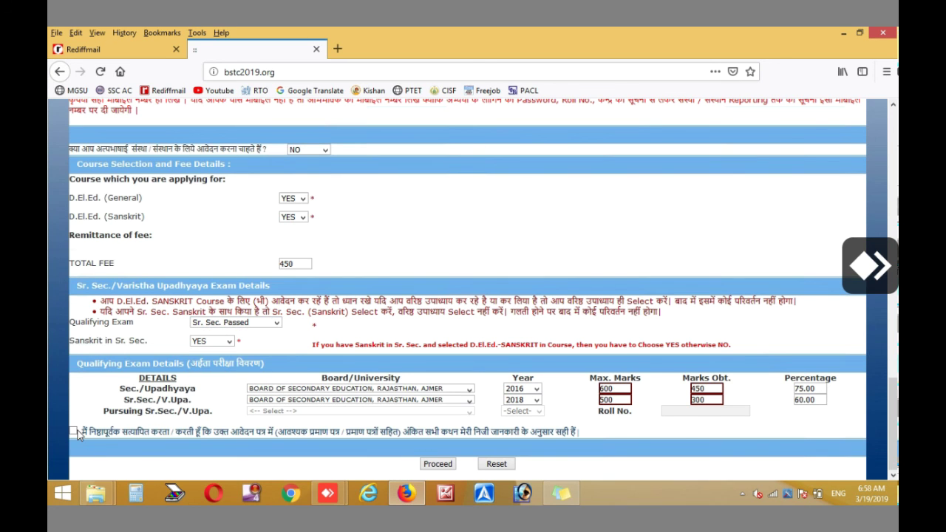
# Tick the declaration, proceed, acknowledge the verification notice, and verify the application
pyautogui.click(73, 432)
pyautogui.click(436, 464)
pyautogui.click(540, 305)
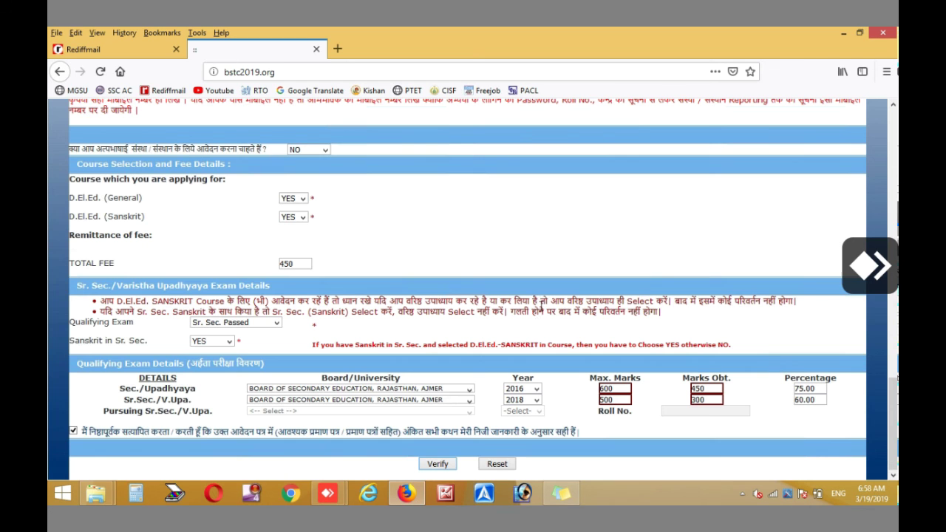
pyautogui.click(439, 464)
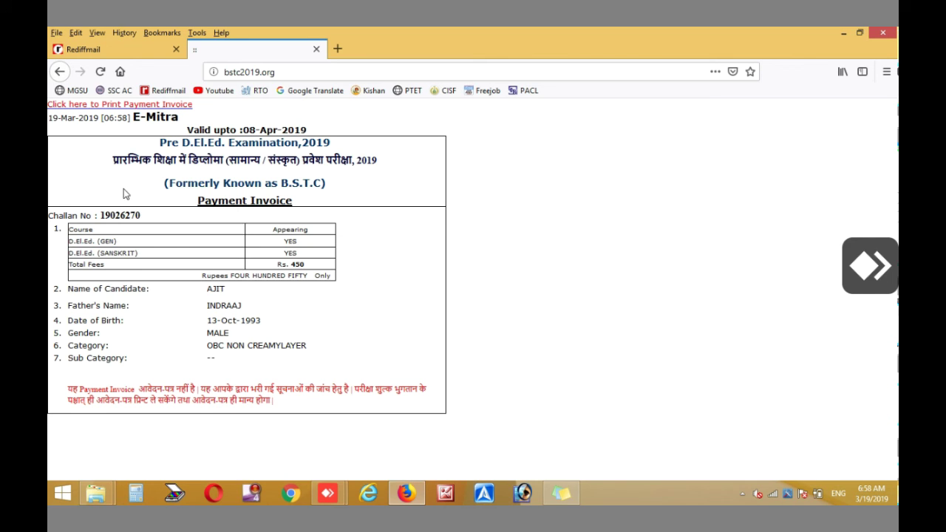
# Select the challan number on the Rs. 450 E-Mitra payment invoice
pyautogui.moveTo(101, 215); pyautogui.dragTo(149, 218)
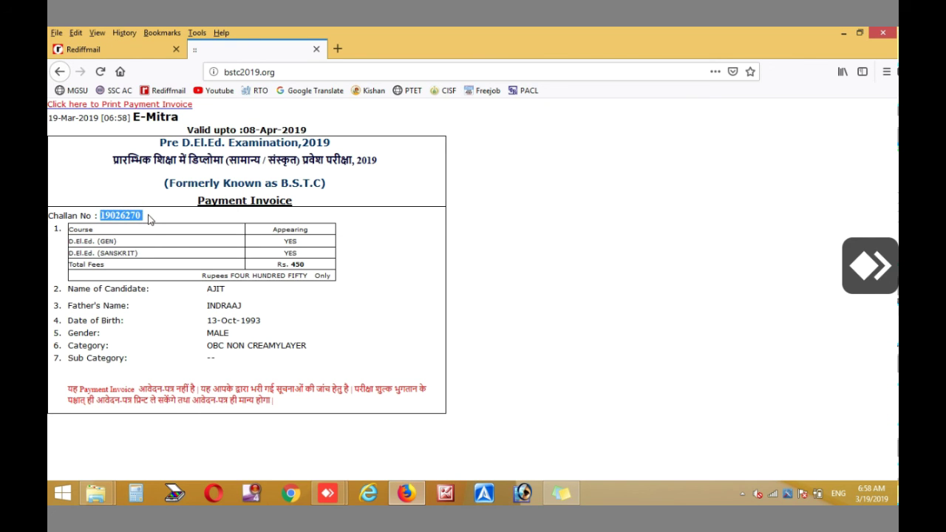